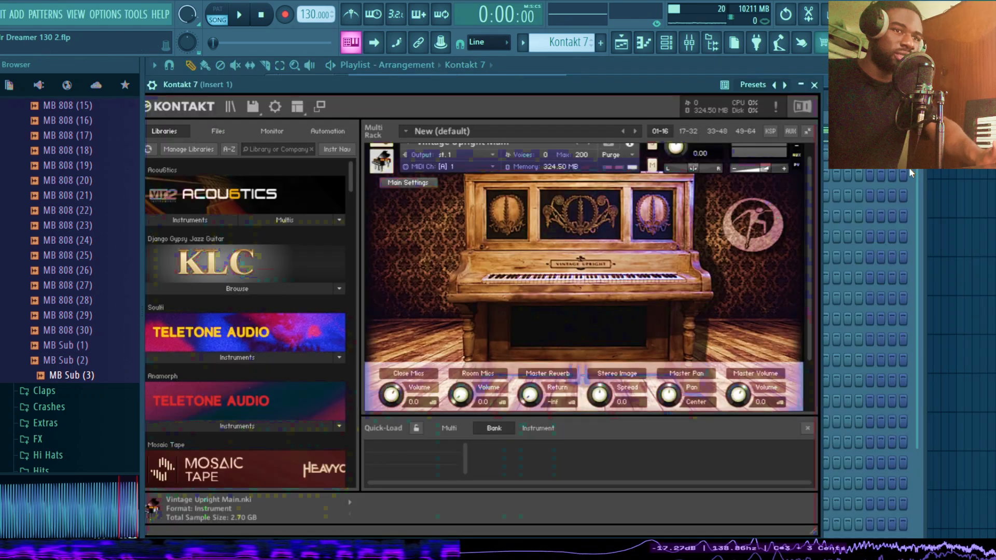
Bring the Kontakt 7 Vintage Upright instrument window back in front of the channel rack and reposition it
{"action": "left_click", "coordinate": [910, 167]}
{"action": "scroll", "coordinate": [726, 155], "scroll_direction": "down", "scroll_amount": 1}
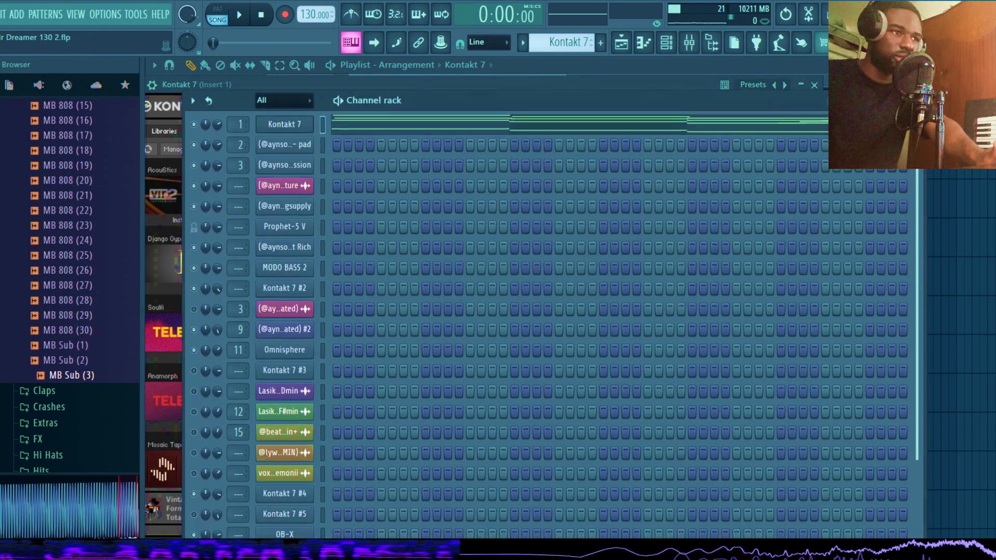
{"action": "left_click", "coordinate": [581, 87]}
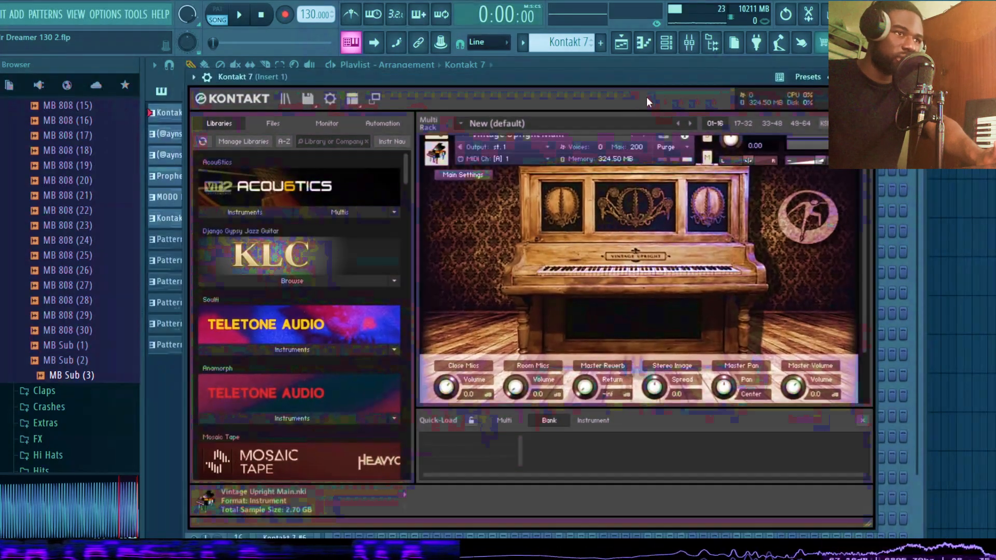
{"action": "left_click_drag", "start_coordinate": [575, 77], "coordinate": [596, 110]}
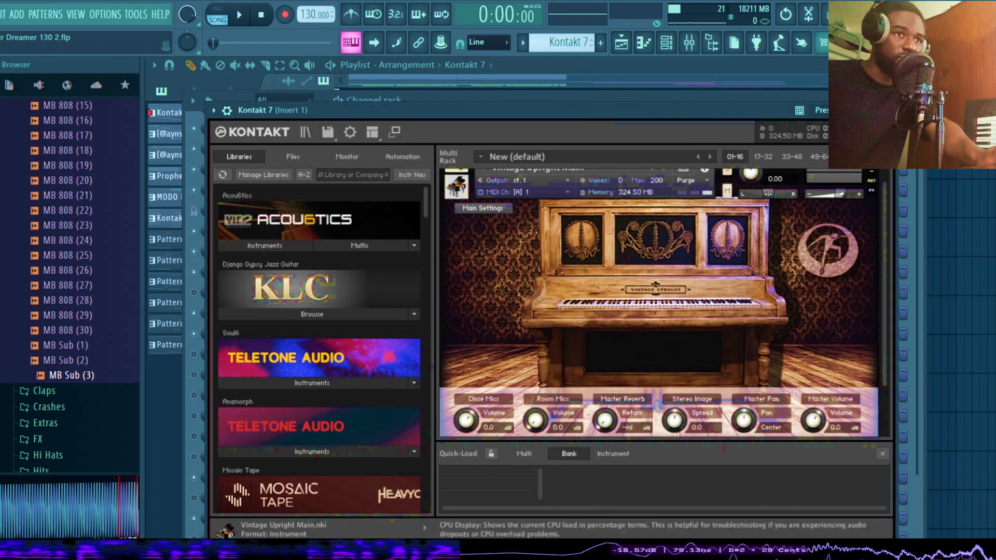
Play the Kontakt 7 piano pattern in the piano roll, stop playback, and look over its chord and bass notes
{"action": "key", "text": "space"}
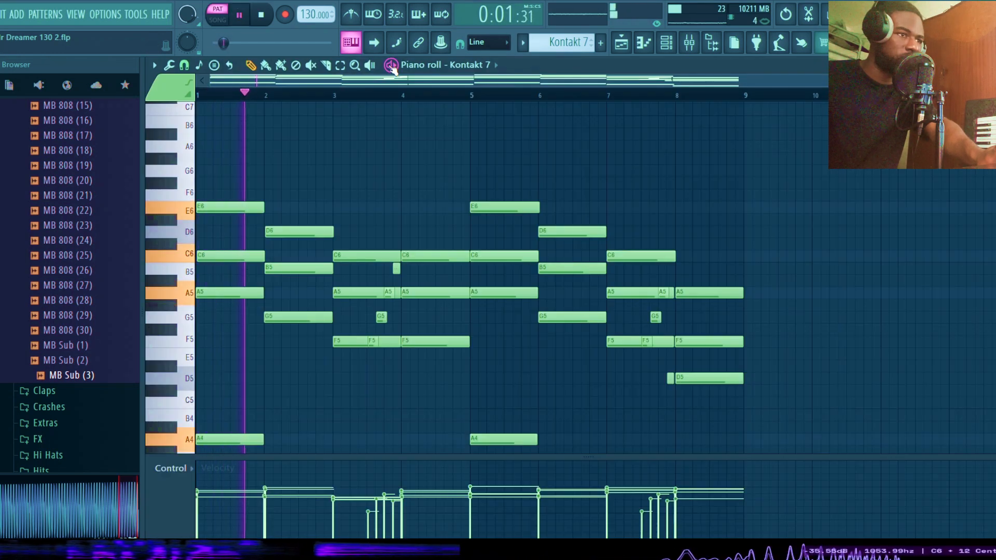
{"action": "scroll", "coordinate": [396, 116], "scroll_direction": "down", "scroll_amount": 3}
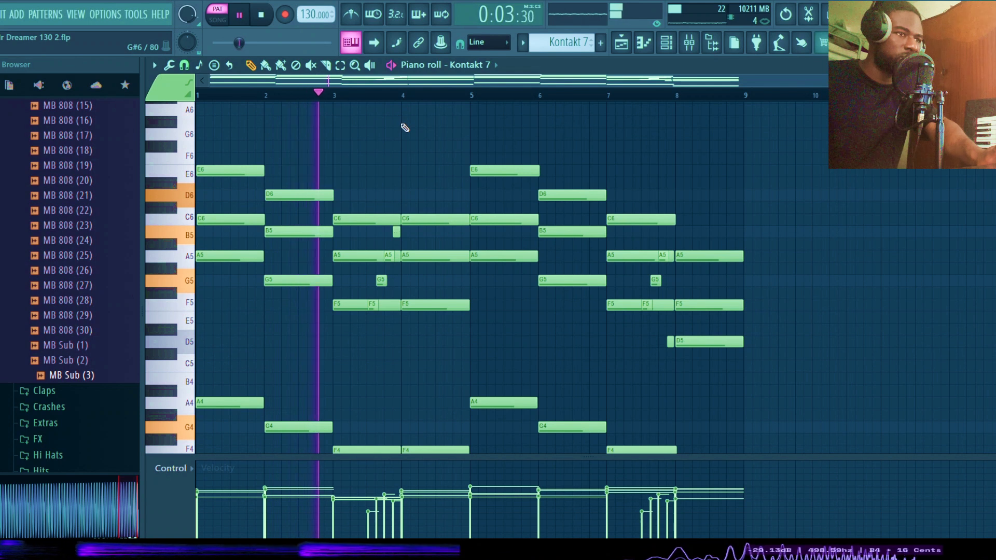
{"action": "scroll", "coordinate": [407, 133], "scroll_direction": "down", "scroll_amount": 3}
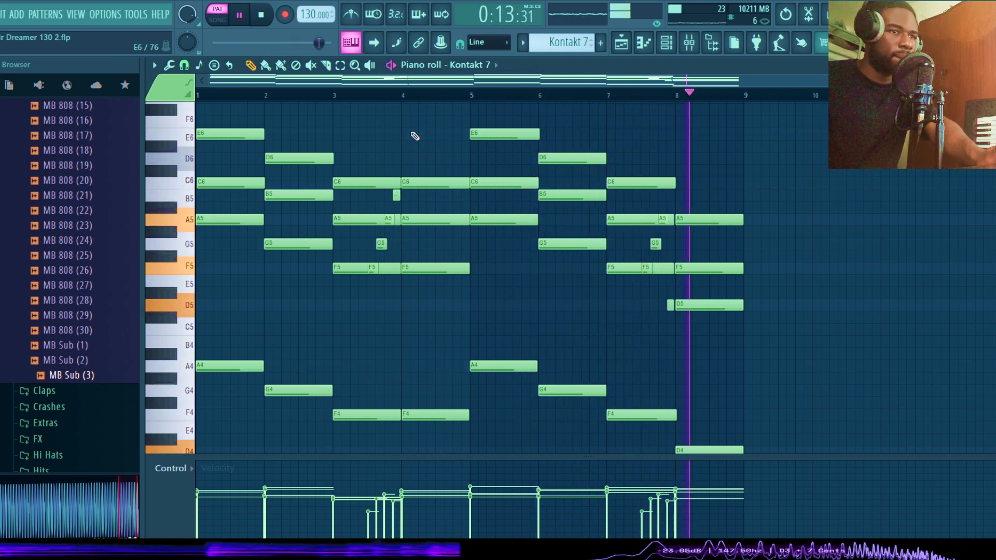
{"action": "key", "text": "space"}
{"action": "scroll", "coordinate": [436, 192], "scroll_direction": "down", "scroll_amount": 3}
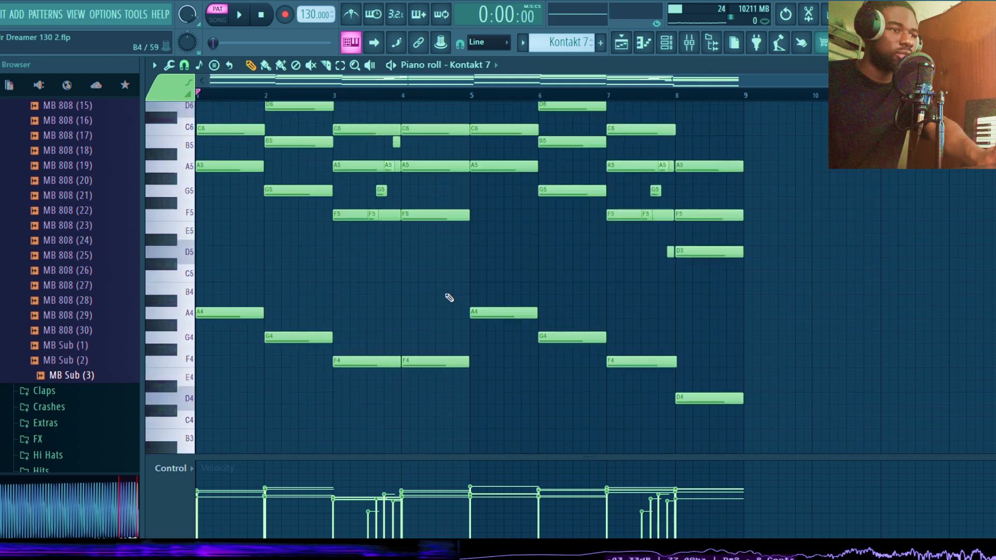
{"action": "scroll", "coordinate": [415, 295], "scroll_direction": "up", "scroll_amount": 3}
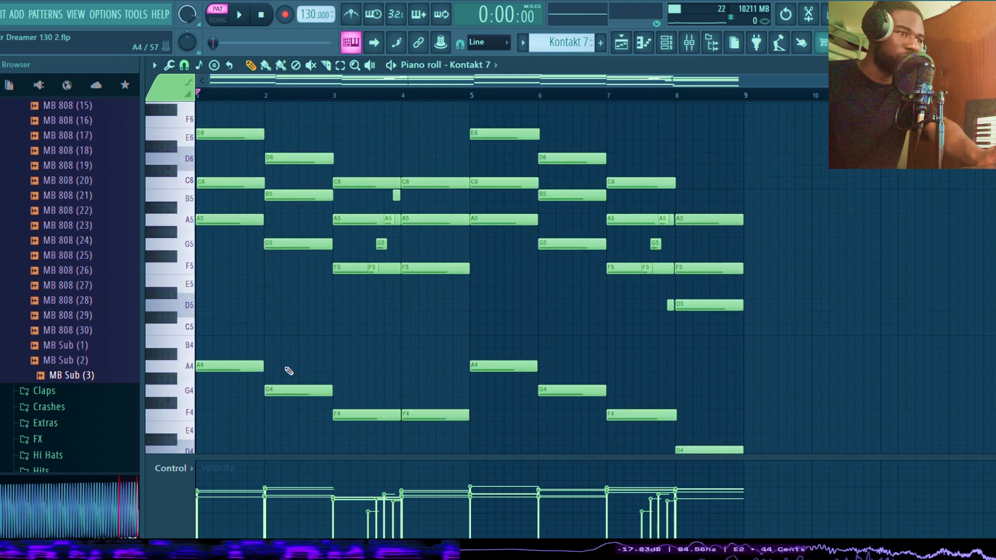
Inspect the Scheps 73 Stereo and EffectRack settings in the effect chain of mixer Insert 1
{"action": "key", "text": "F7"}
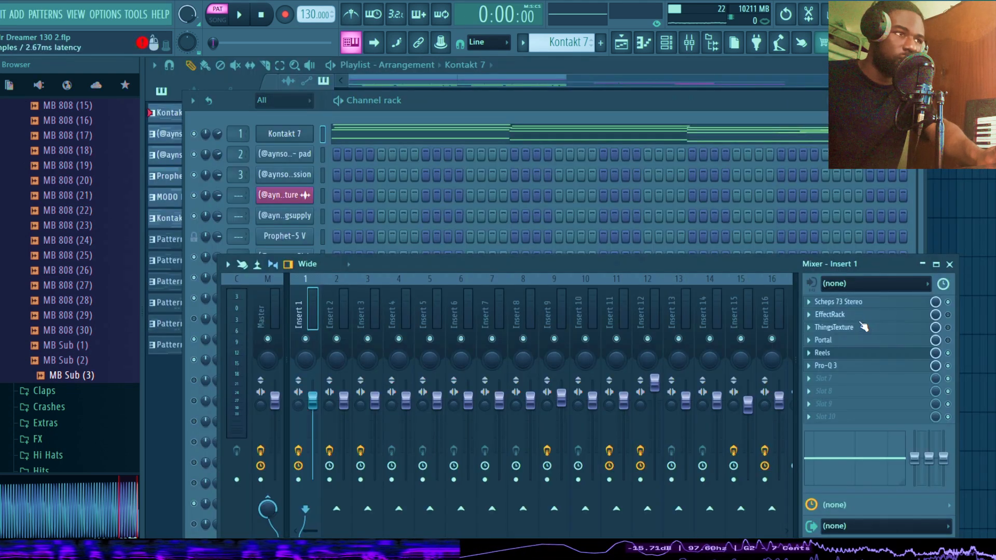
{"action": "left_click", "coordinate": [844, 305]}
{"action": "left_click_drag", "start_coordinate": [391, 201], "coordinate": [382, 114]}
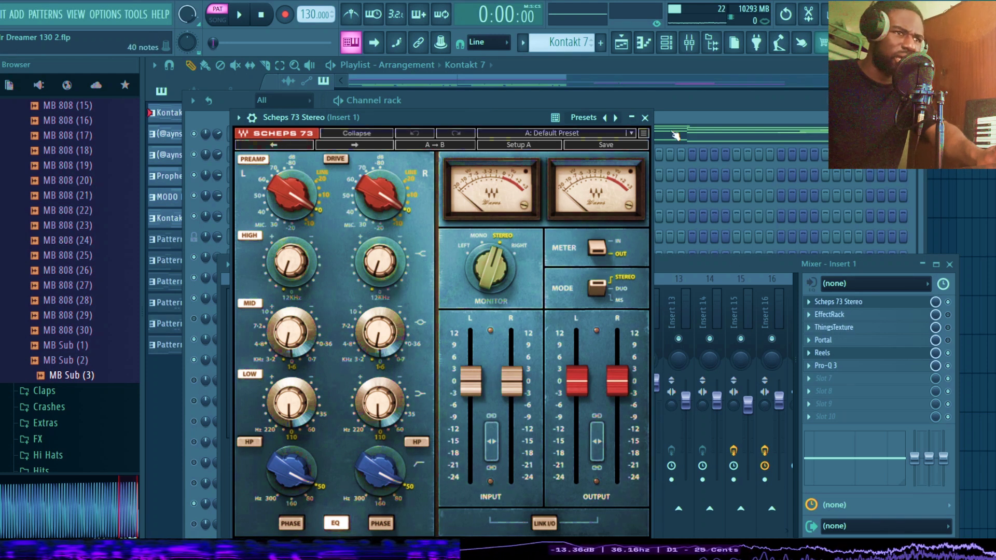
{"action": "left_click", "coordinate": [645, 117]}
{"action": "left_click", "coordinate": [830, 315]}
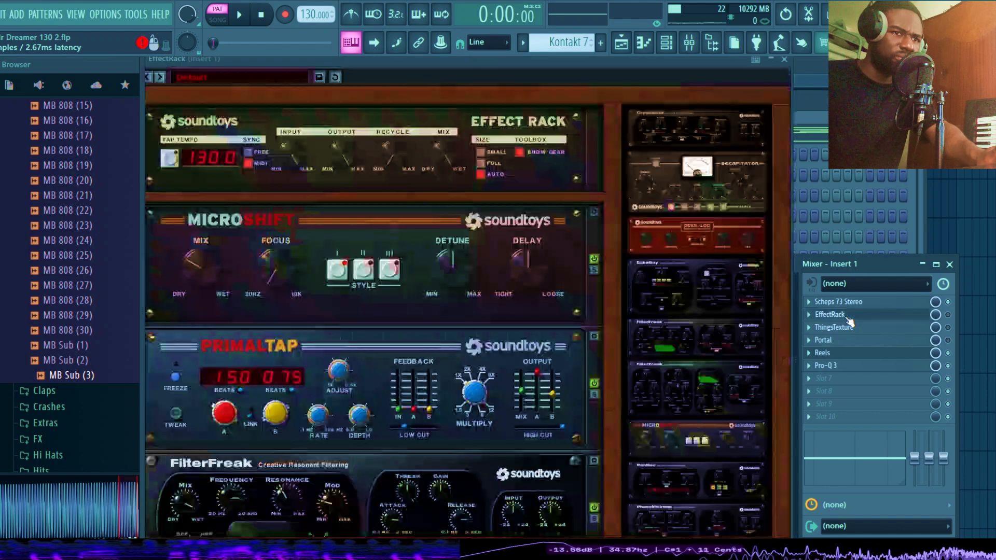
{"action": "key", "text": "Escape"}
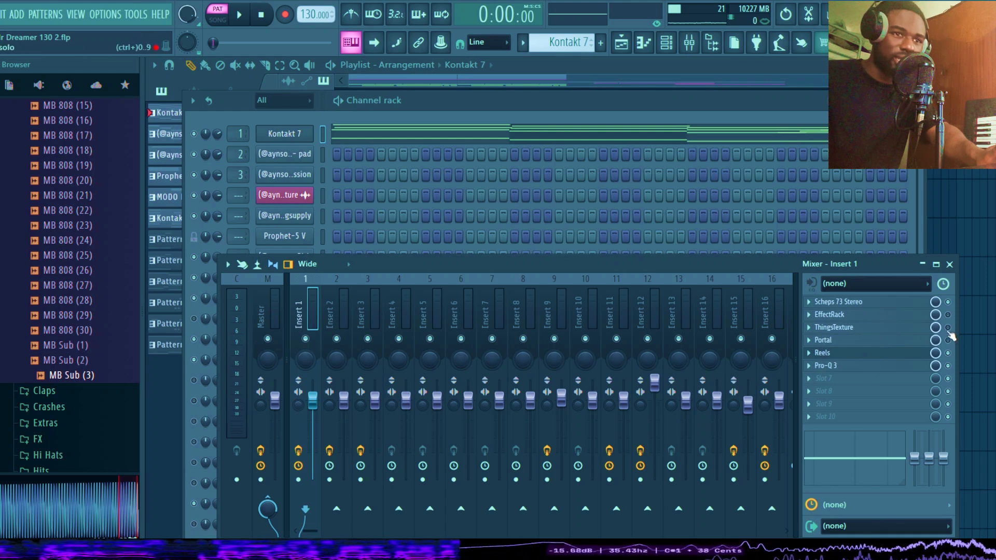
Inspect the Reels and Pro-Q 3 settings on mixer Insert 1, closing each effect window after viewing
{"action": "left_click", "coordinate": [840, 357]}
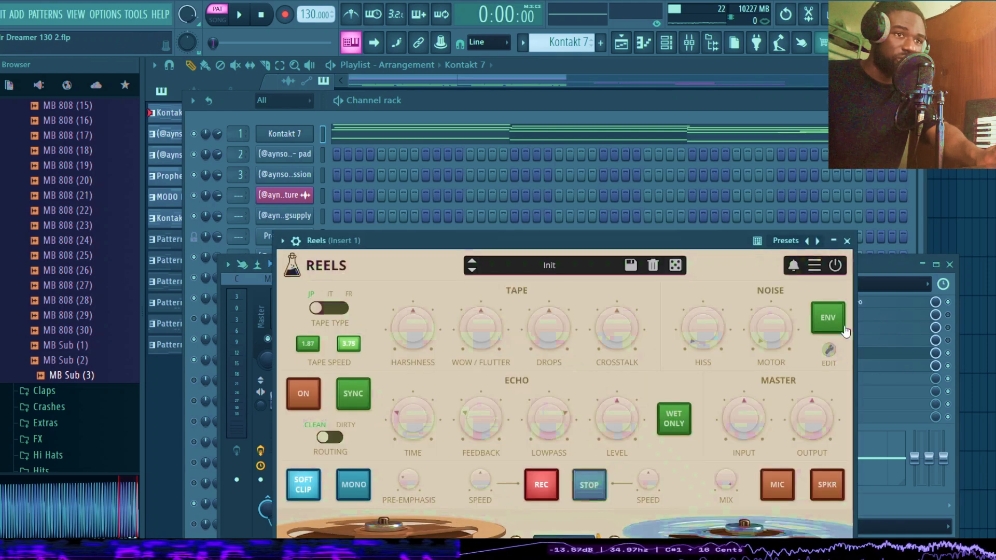
{"action": "left_click", "coordinate": [847, 241]}
{"action": "left_click", "coordinate": [870, 369]}
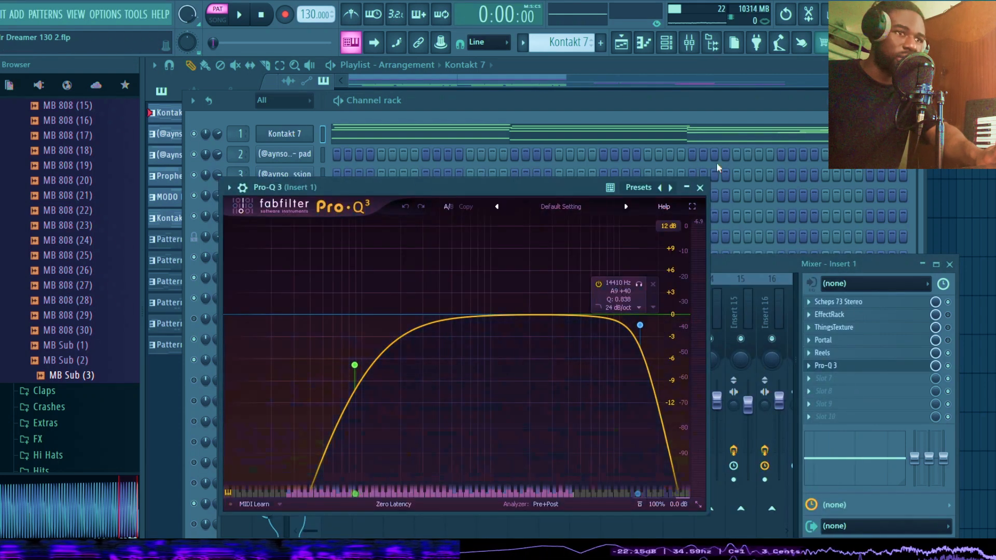
{"action": "left_click", "coordinate": [700, 187]}
Open the clean - pad pattern from the playlist and view its channel's sampler and sample file settings
{"action": "left_click", "coordinate": [599, 63]}
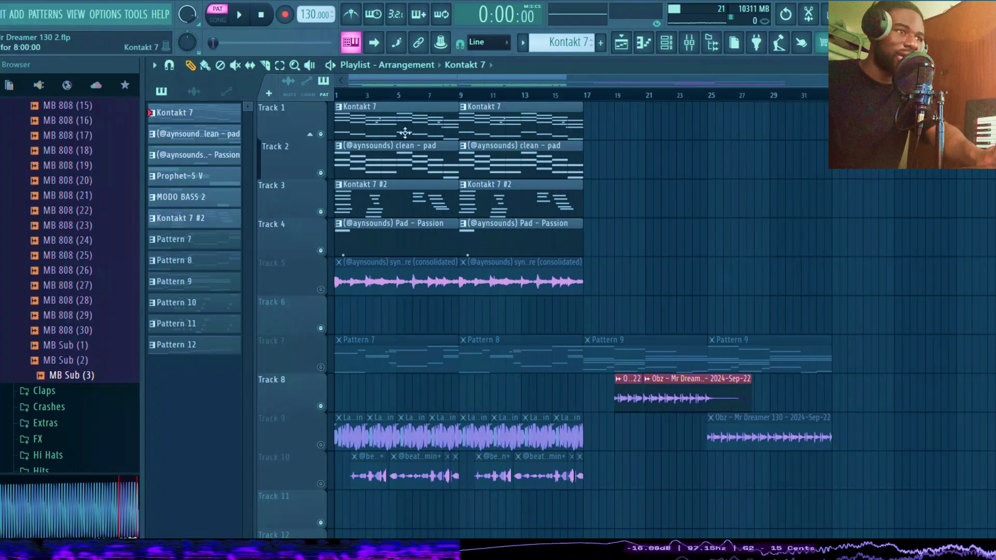
{"action": "double_click", "coordinate": [365, 162]}
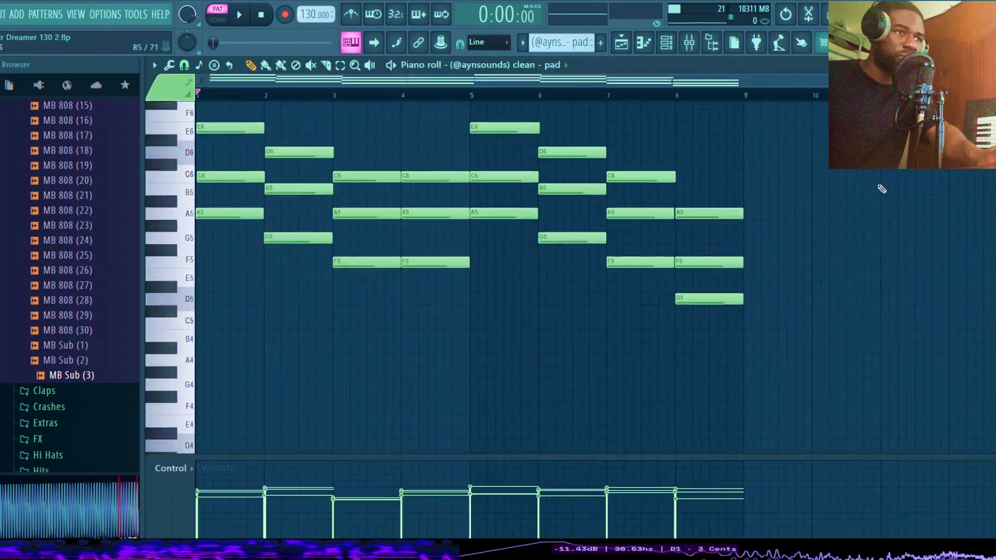
{"action": "key", "text": "Escape"}
{"action": "key", "text": "F6"}
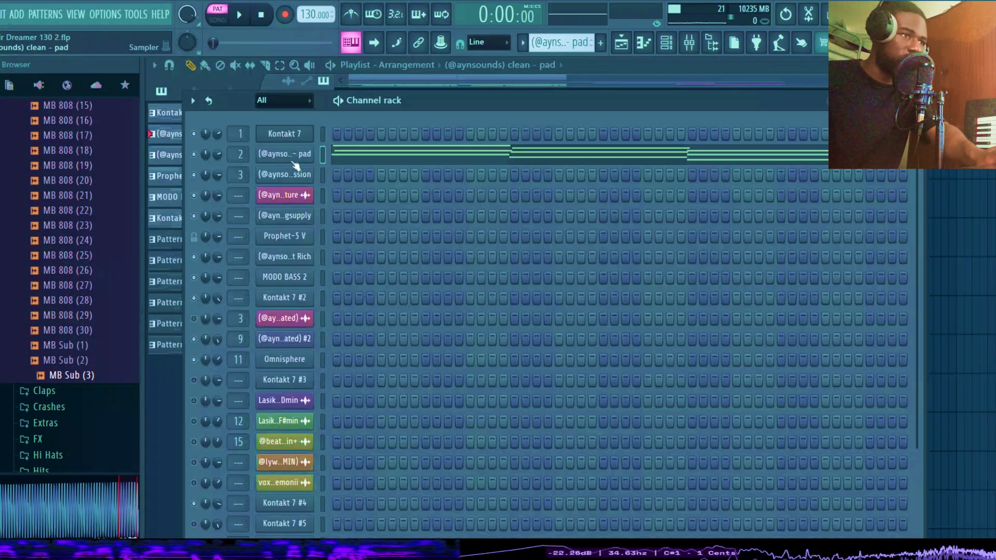
{"action": "left_click", "coordinate": [301, 154]}
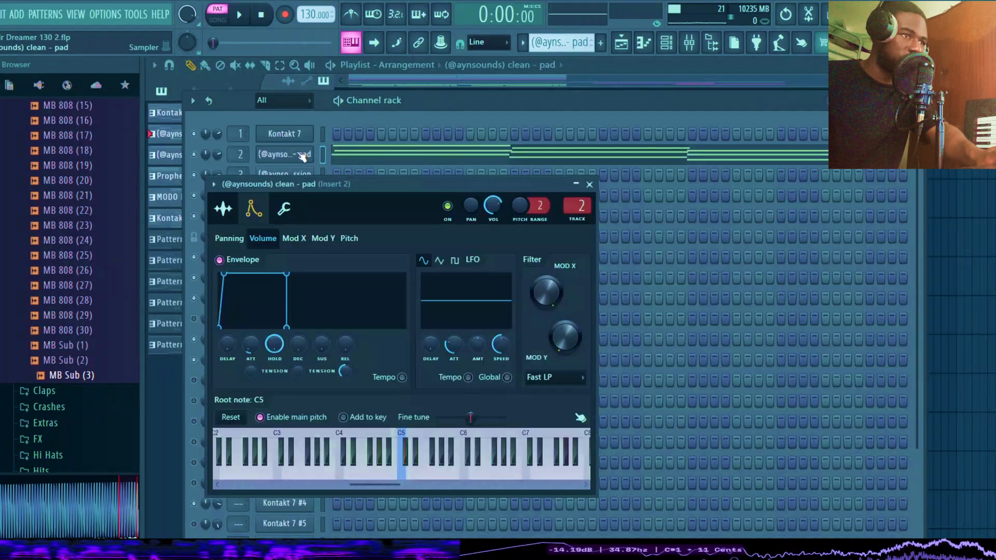
{"action": "left_click", "coordinate": [224, 211]}
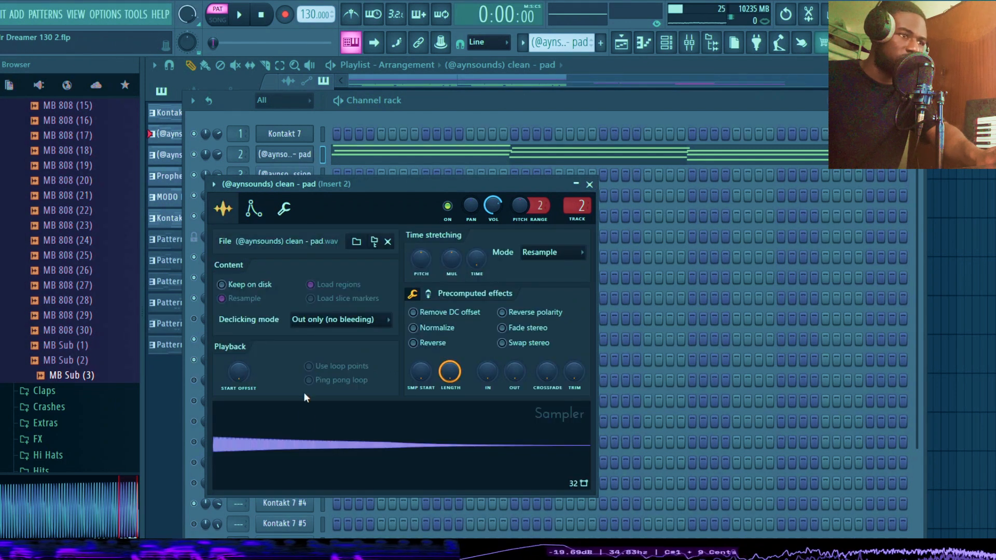
Play the clean - pad chord pattern in the piano roll, stop playback, and return to the channel rack
{"action": "right_click", "coordinate": [312, 154]}
{"action": "left_click", "coordinate": [324, 152]}
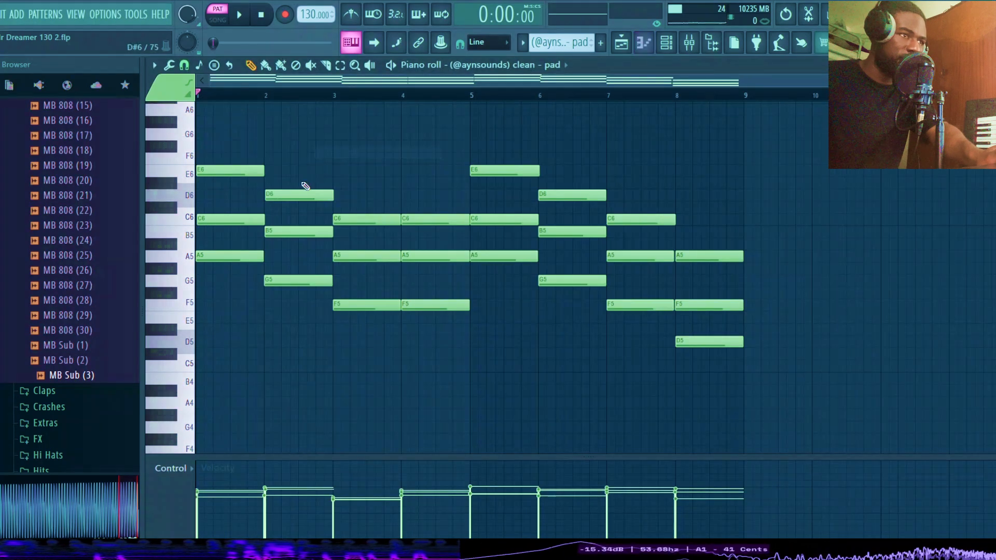
{"action": "key", "text": "space"}
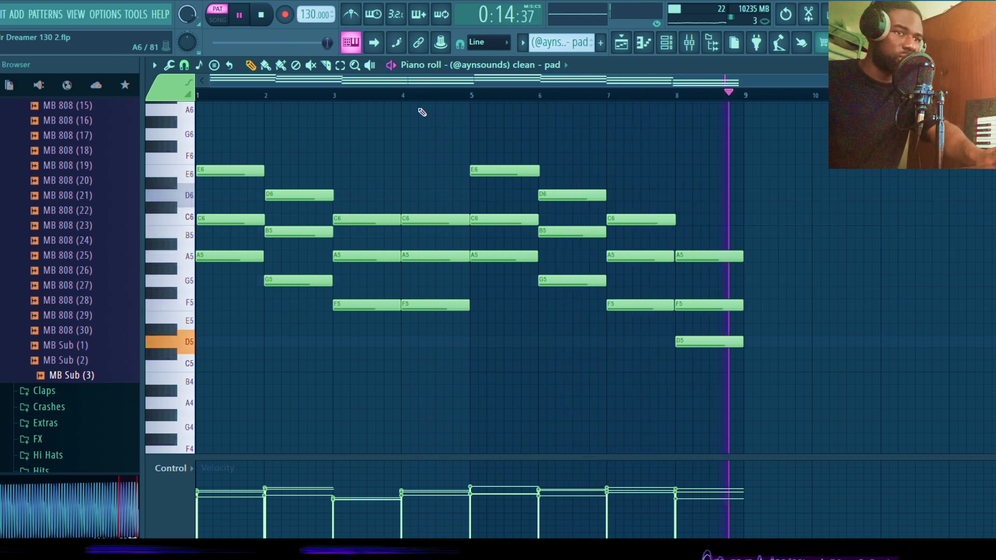
{"action": "key", "text": "space"}
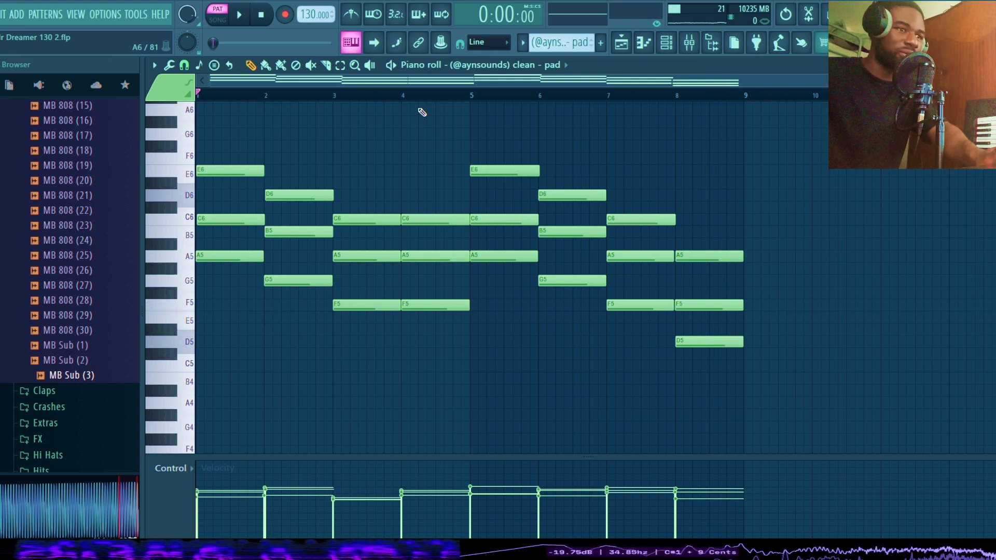
{"action": "key", "text": "Escape"}
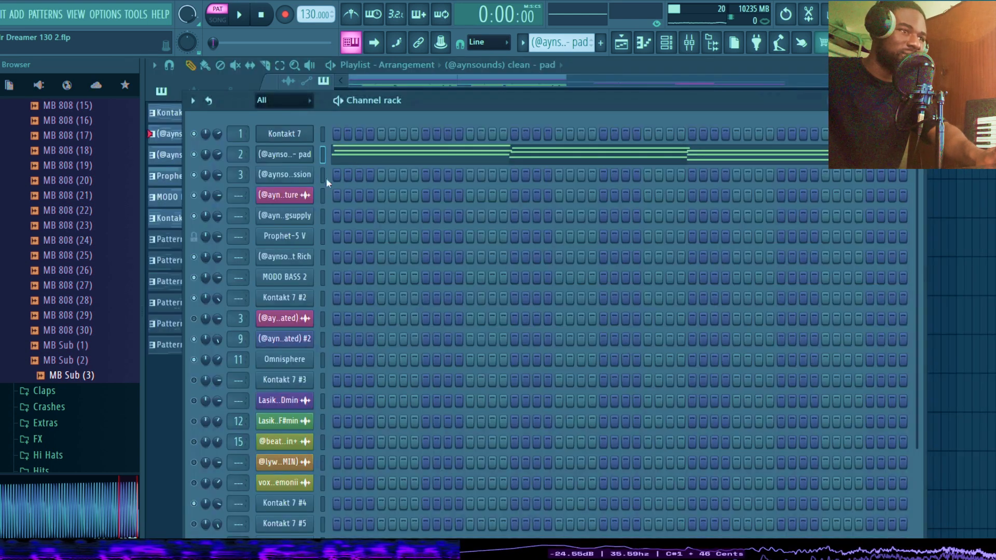
Check the clean - pad channel's mixer routing and open the Fruity Flangus effect on Insert 2
{"action": "left_click", "coordinate": [307, 156]}
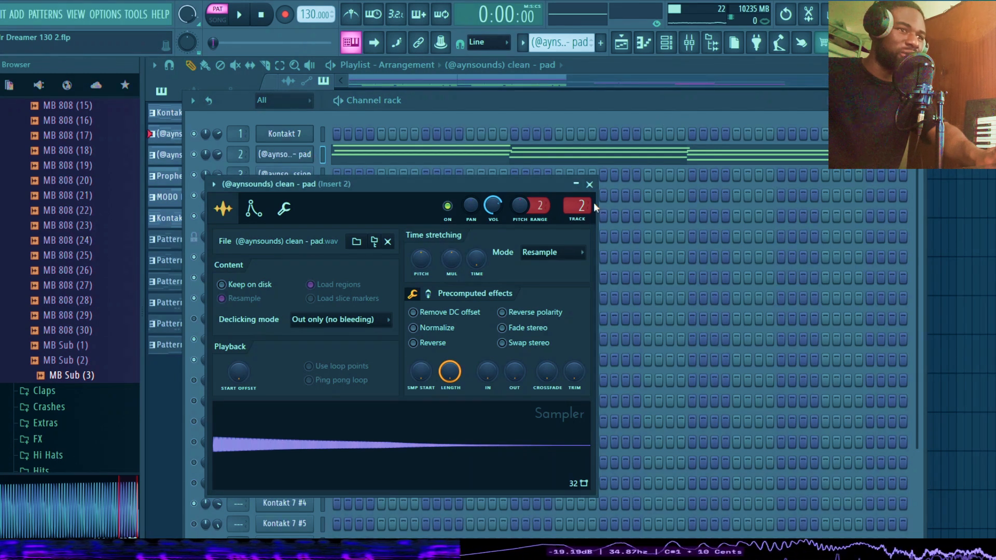
{"action": "left_click", "coordinate": [679, 49]}
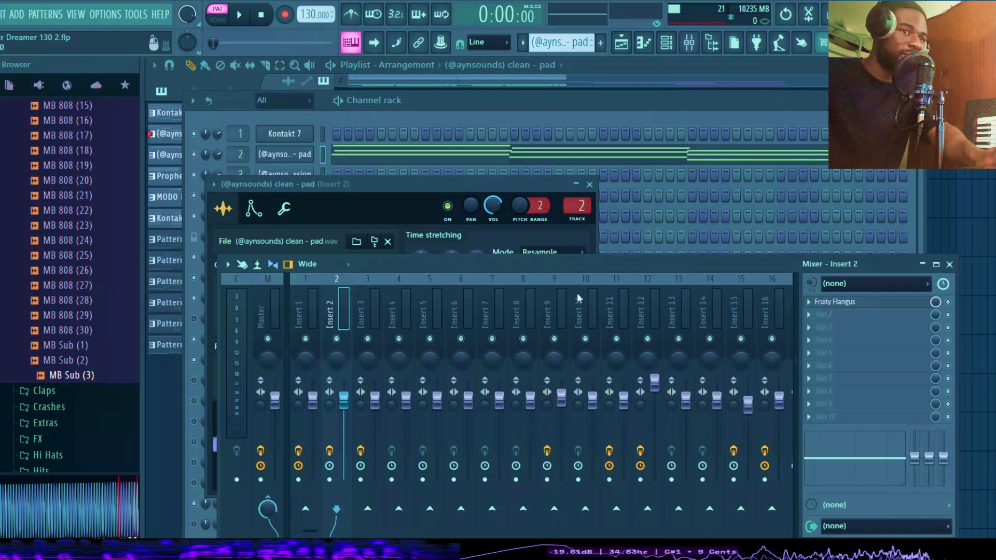
{"action": "left_click", "coordinate": [856, 303]}
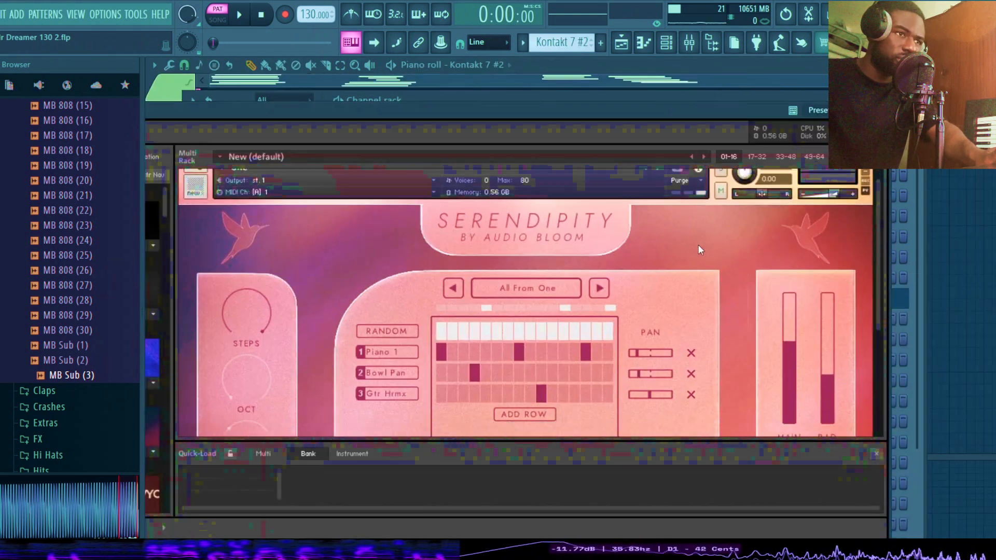
Look over the Serendipity instrument's All From One preset in Kontakt 7 #2 and close its window
{"action": "scroll", "coordinate": [694, 246], "scroll_direction": "down", "scroll_amount": 5}
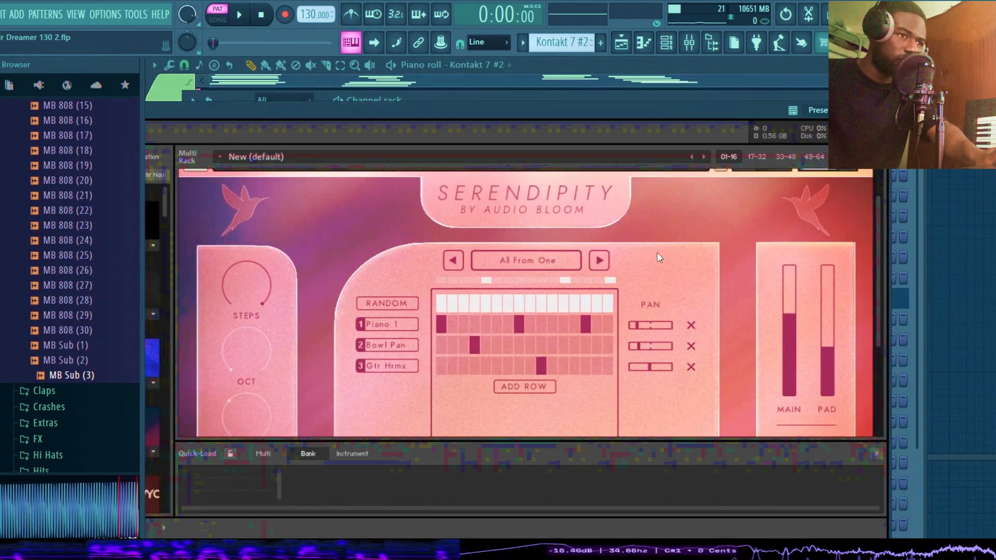
{"action": "scroll", "coordinate": [623, 265], "scroll_direction": "up", "scroll_amount": 5}
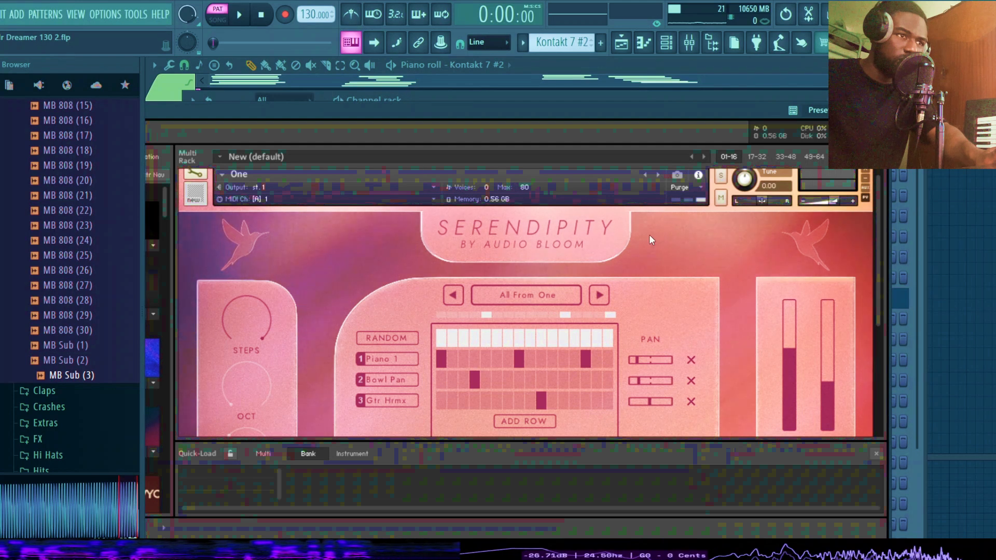
{"action": "scroll", "coordinate": [649, 234], "scroll_direction": "down", "scroll_amount": 1}
{"action": "left_click", "coordinate": [877, 110]}
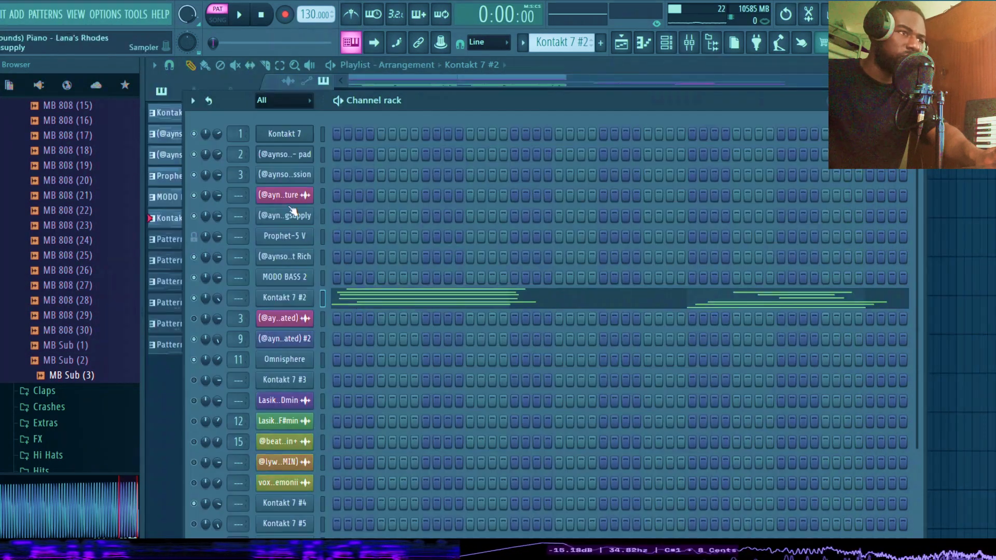
Play the Kontakt 7 #2 pattern in the piano roll to hear its notes, and stop playback
{"action": "left_click", "coordinate": [384, 300]}
{"action": "key", "text": "space"}
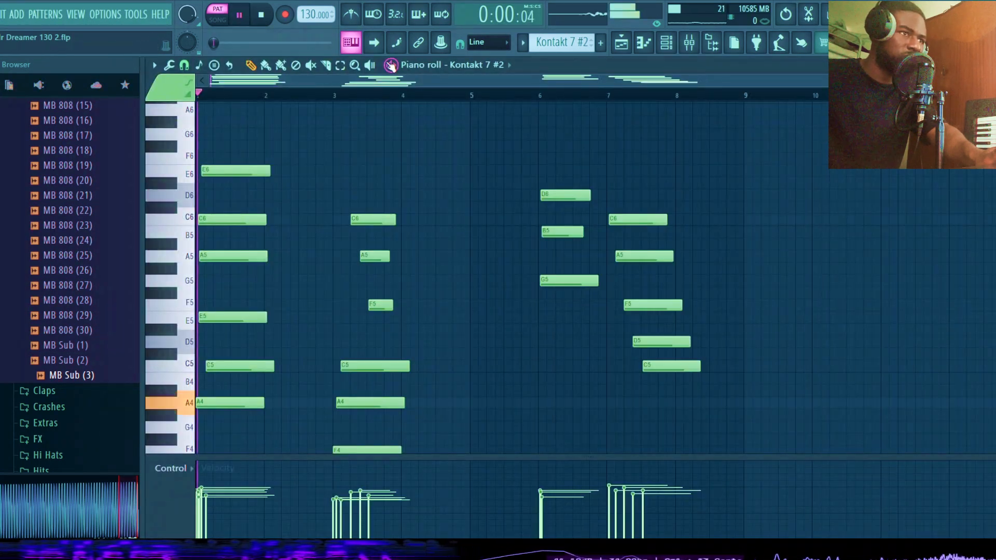
{"action": "scroll", "coordinate": [379, 166], "scroll_direction": "down", "scroll_amount": 2}
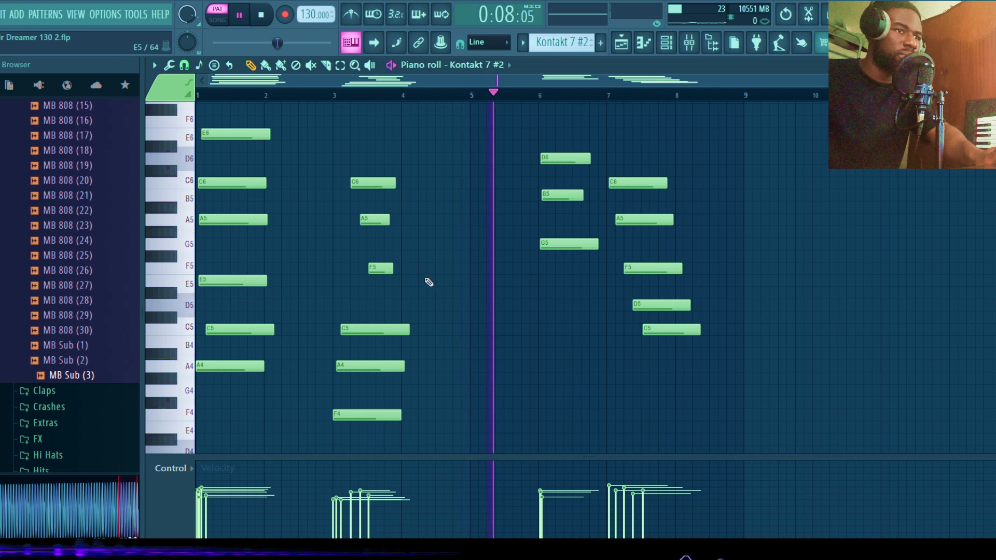
{"action": "scroll", "coordinate": [429, 280], "scroll_direction": "up", "scroll_amount": 3}
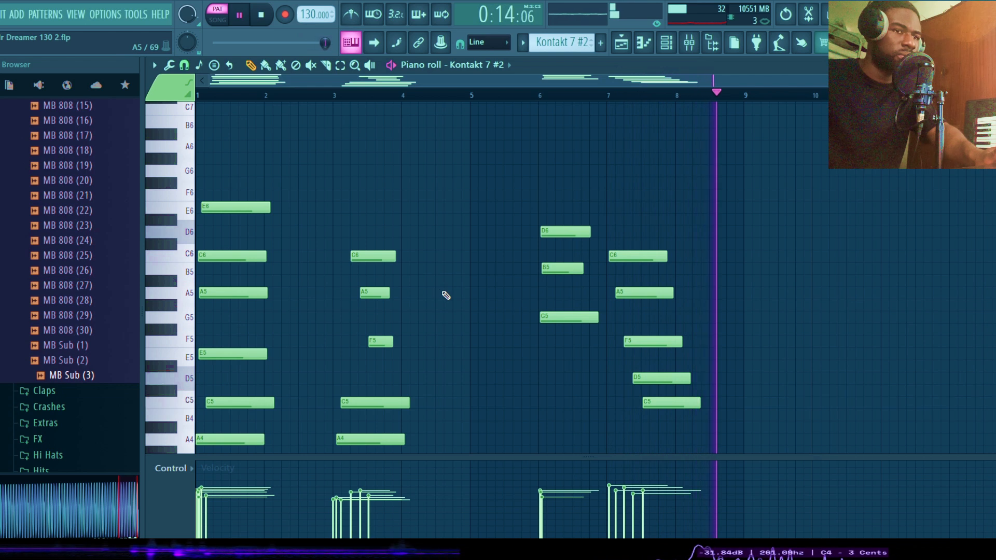
{"action": "key", "text": "space"}
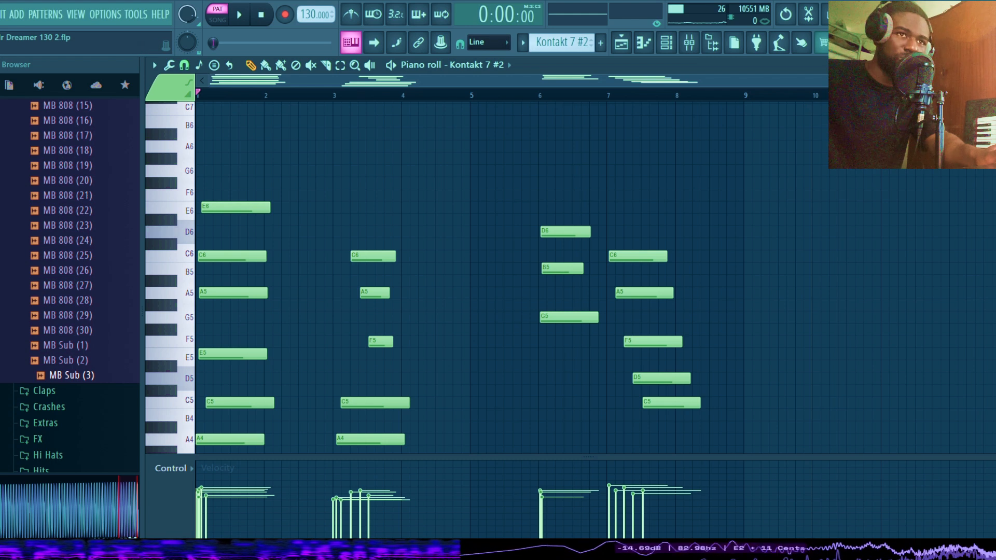
Return to the channel rack and open the Pad - Passion channel's envelope settings
{"action": "key", "text": "F7"}
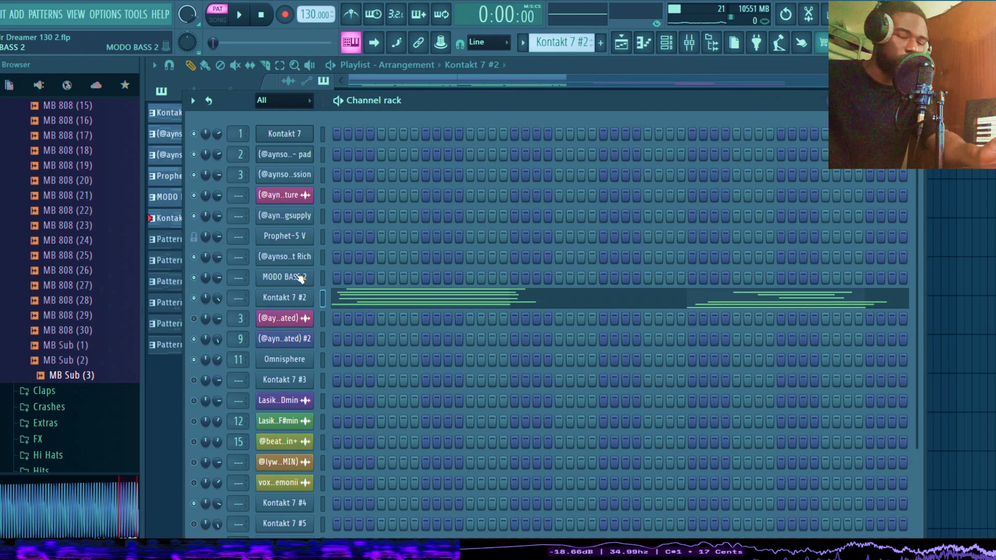
{"action": "left_click", "coordinate": [401, 300]}
{"action": "key", "text": "Escape"}
{"action": "left_click", "coordinate": [299, 174]}
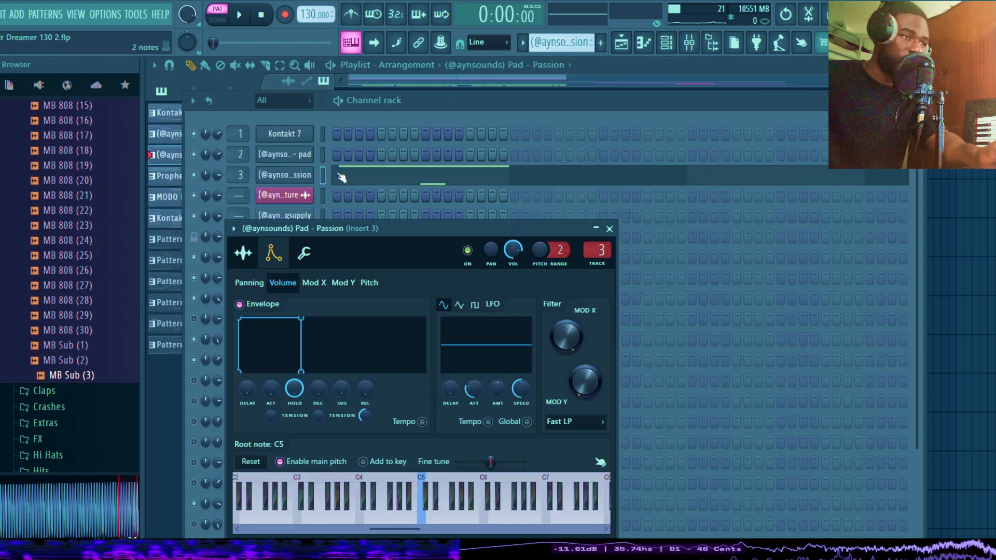
Open the Pad - Passion channel's notes in the piano roll, play them, and stop playback
{"action": "left_click", "coordinate": [286, 176]}
{"action": "left_click", "coordinate": [288, 179]}
{"action": "left_click", "coordinate": [390, 179]}
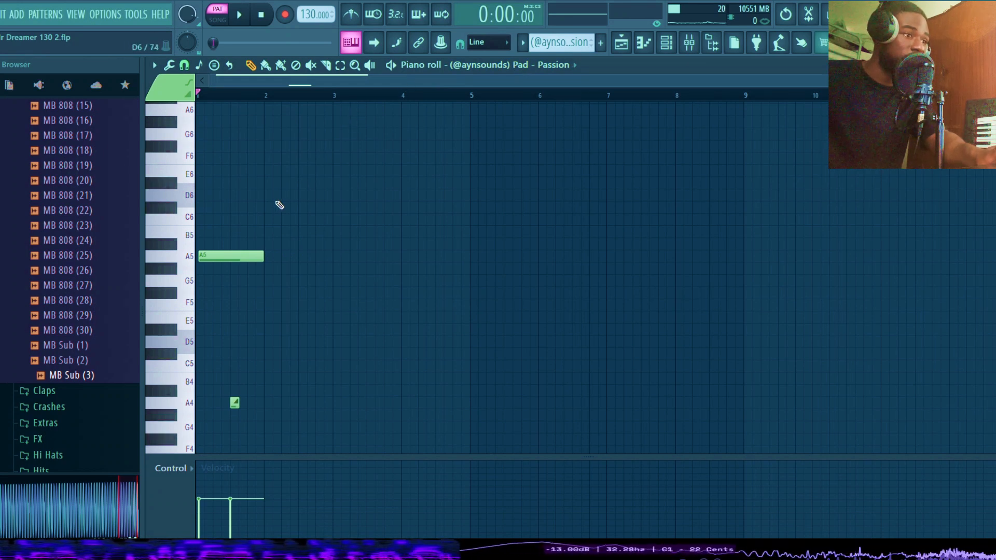
{"action": "key", "text": "space"}
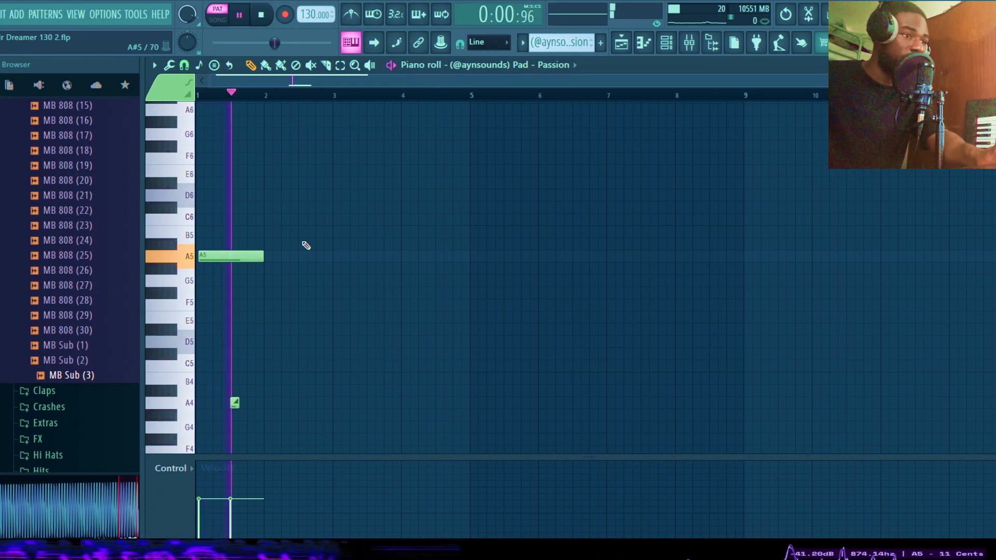
{"action": "key", "text": "space"}
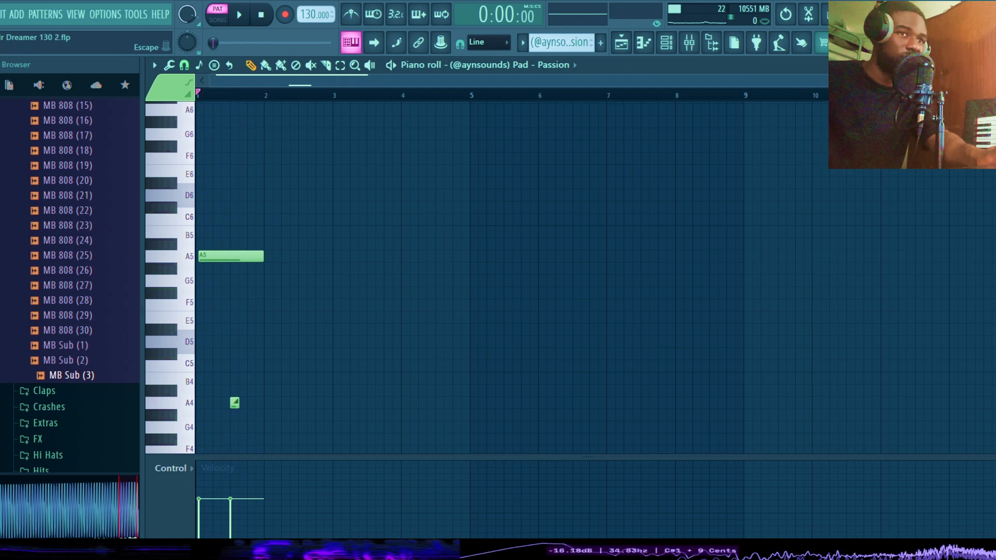
Return to the playlist and listen to the soloed sync - texture (consolidated) clips on Track 5
{"action": "key", "text": "F5"}
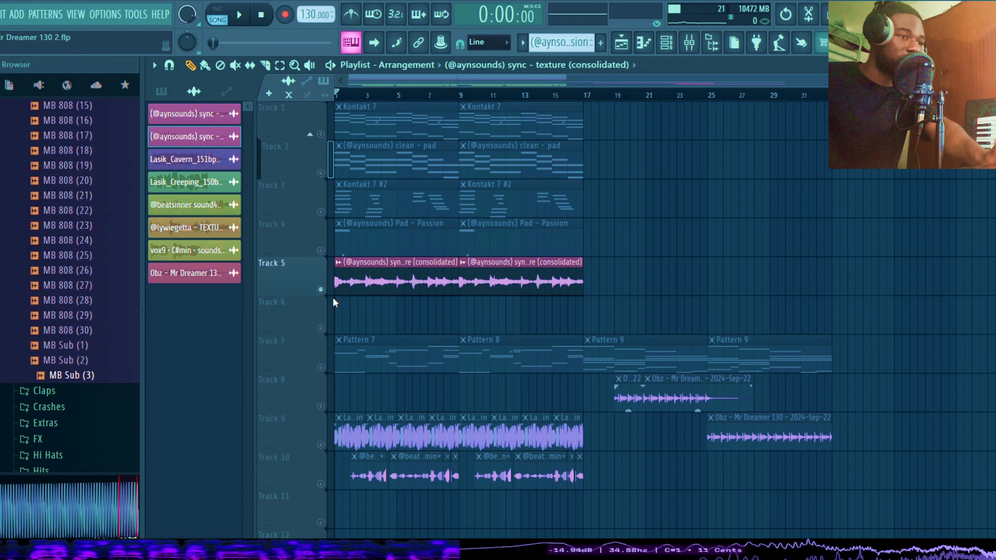
{"action": "key", "text": "space"}
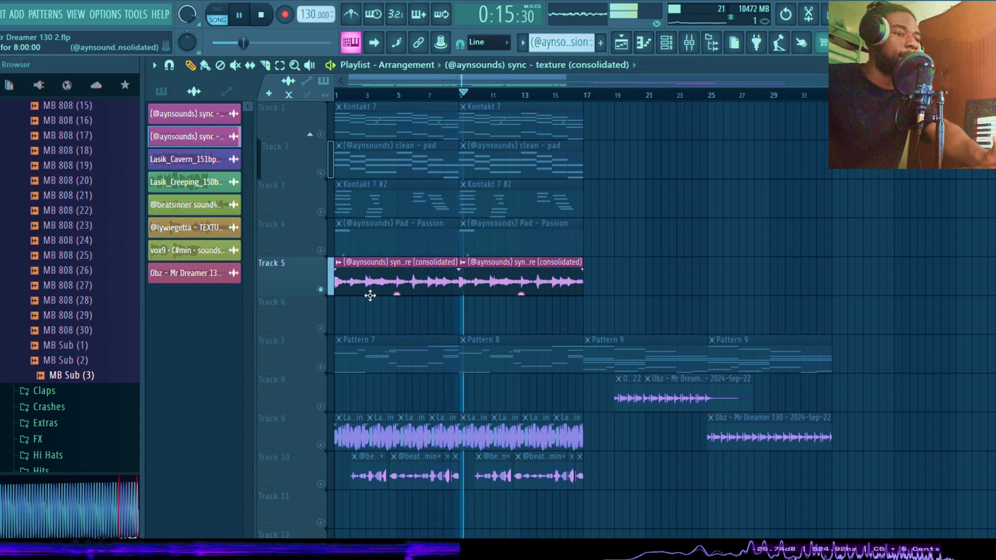
{"action": "key", "text": "space"}
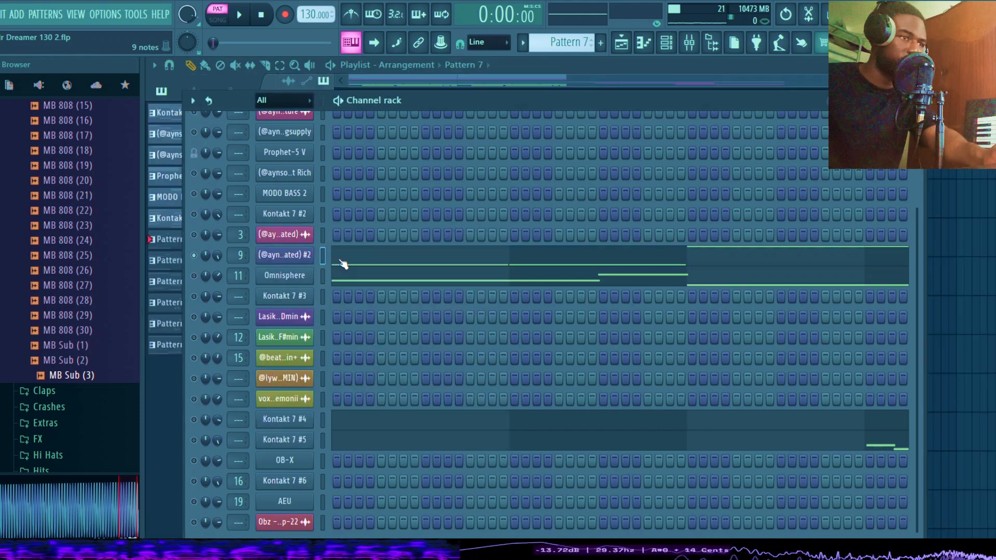
Play Pattern 7 with the sync - texture (consolidated) #2 notes open in the piano roll, and return to the channel rack
{"action": "left_click", "coordinate": [342, 263]}
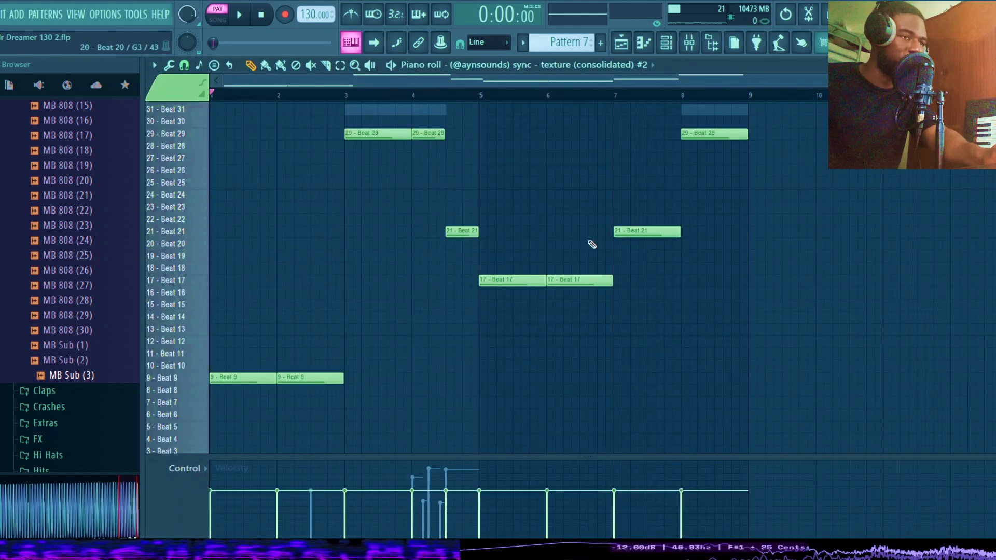
{"action": "key", "text": "space"}
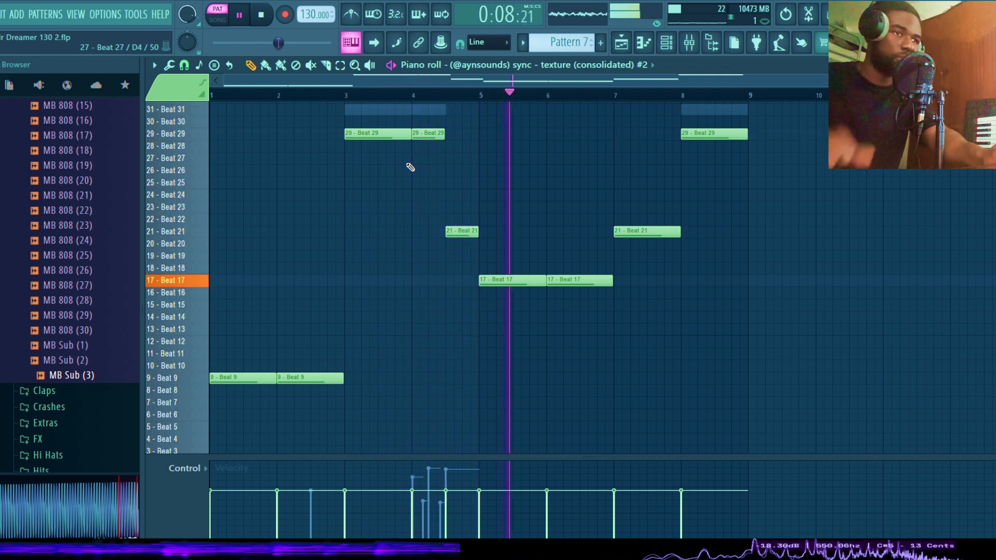
{"action": "scroll", "coordinate": [471, 231], "scroll_direction": "up", "scroll_amount": 1}
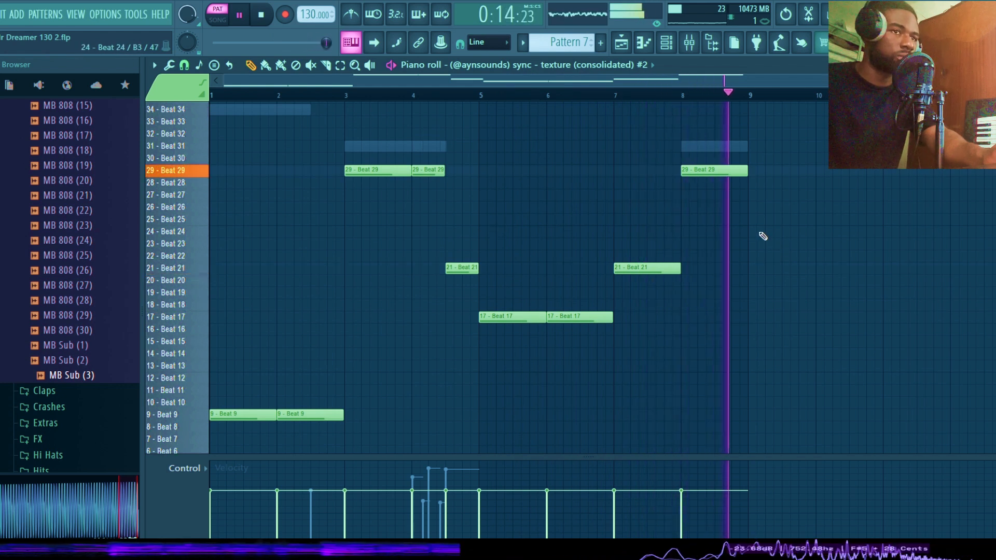
{"action": "key", "text": "space"}
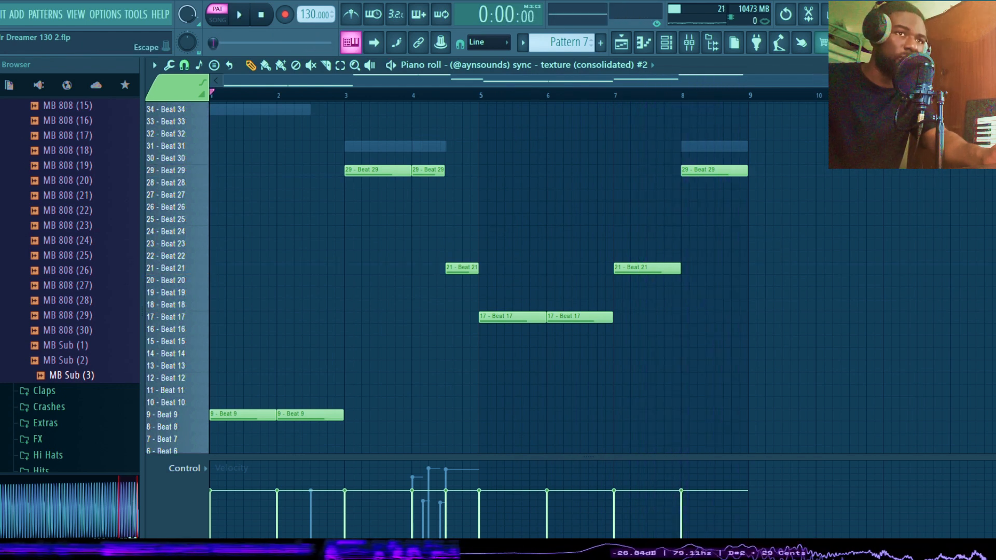
{"action": "key", "text": "Escape"}
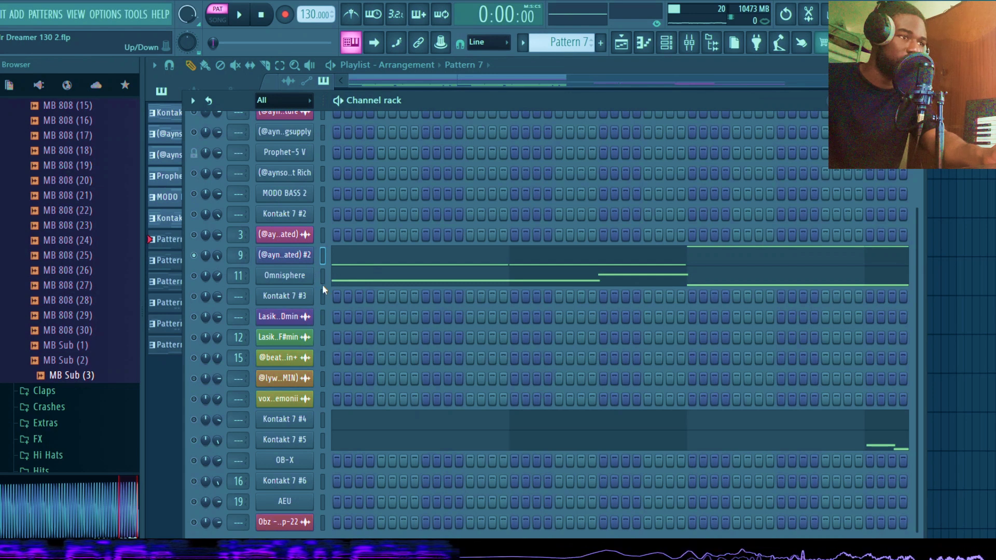
Look over the Omnisphere channel's Growler Moog Bass patch and close its window
{"action": "left_click", "coordinate": [284, 277]}
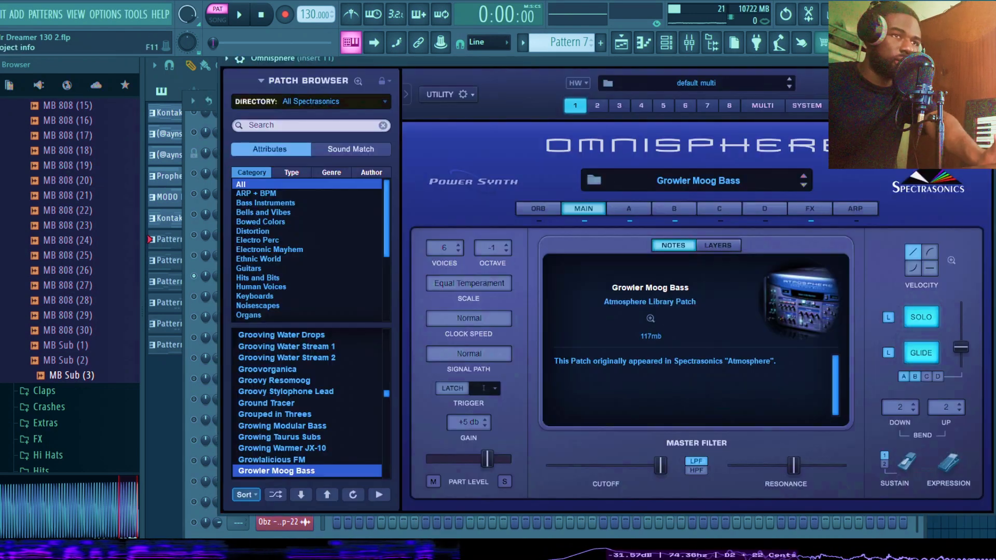
{"action": "left_click_drag", "start_coordinate": [826, 59], "coordinate": [758, 71]}
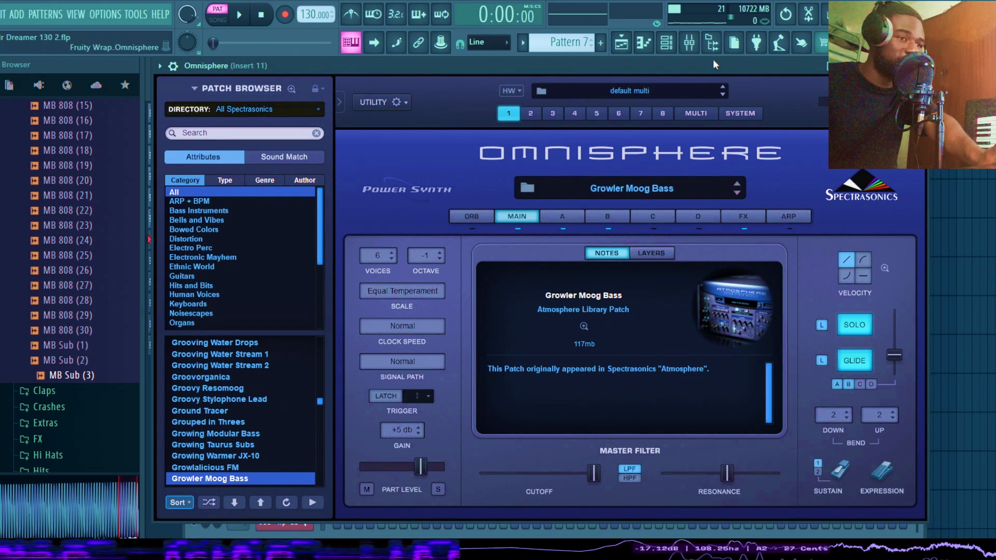
{"action": "left_click_drag", "start_coordinate": [780, 61], "coordinate": [714, 139]}
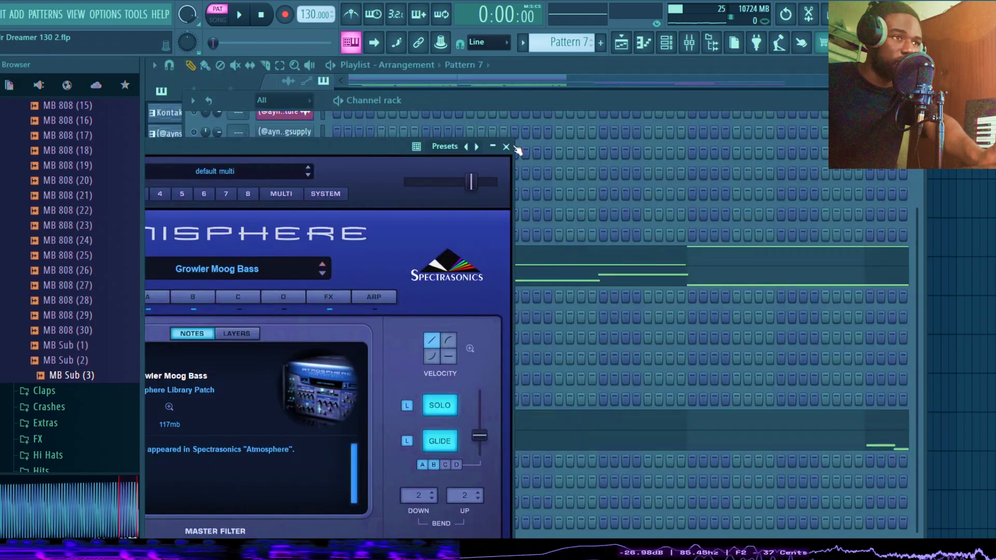
{"action": "left_click", "coordinate": [509, 142]}
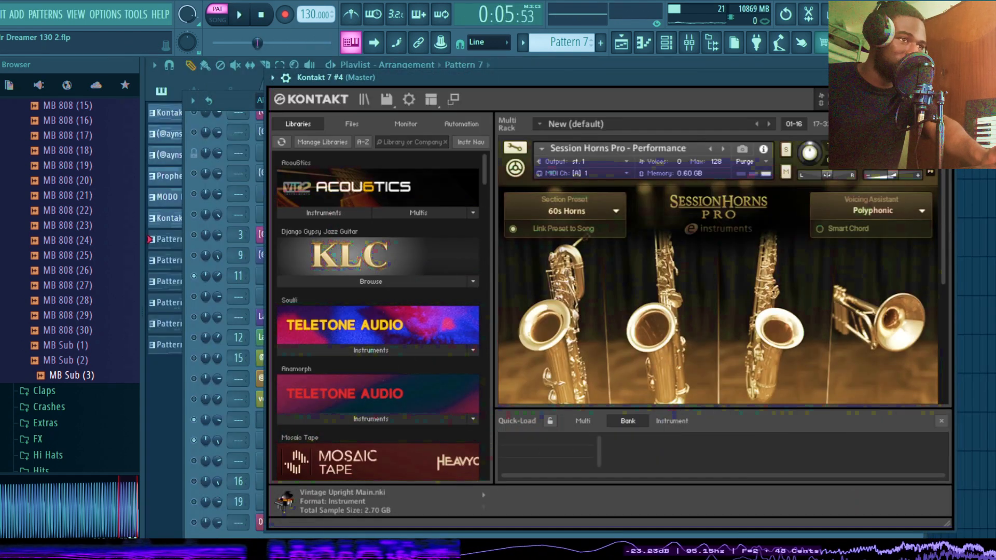
Look over Session Horns Pro in Kontakt 7 #4 and play its Pattern 7 notes in the piano roll
{"action": "left_click_drag", "start_coordinate": [774, 85], "coordinate": [699, 87]}
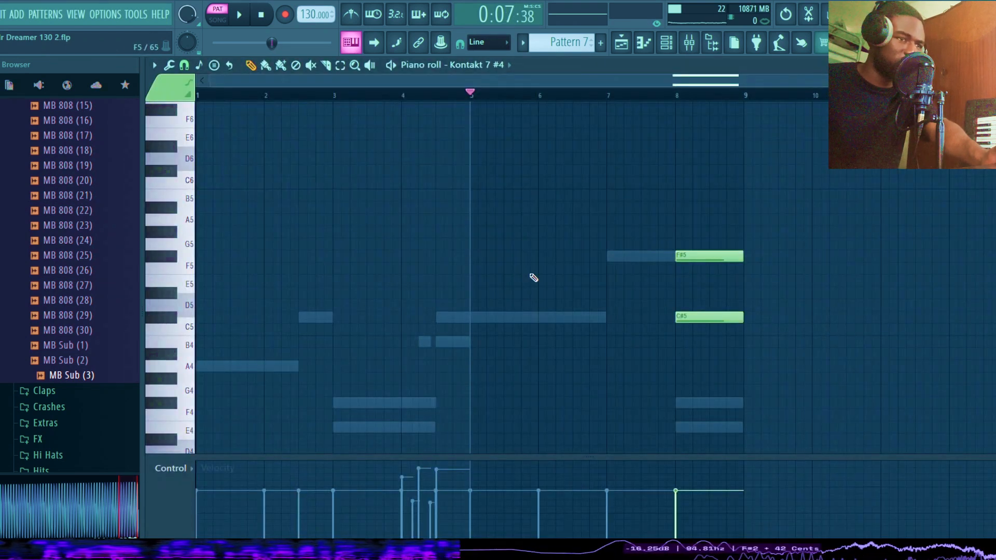
{"action": "scroll", "coordinate": [529, 272], "scroll_direction": "up", "scroll_amount": 3}
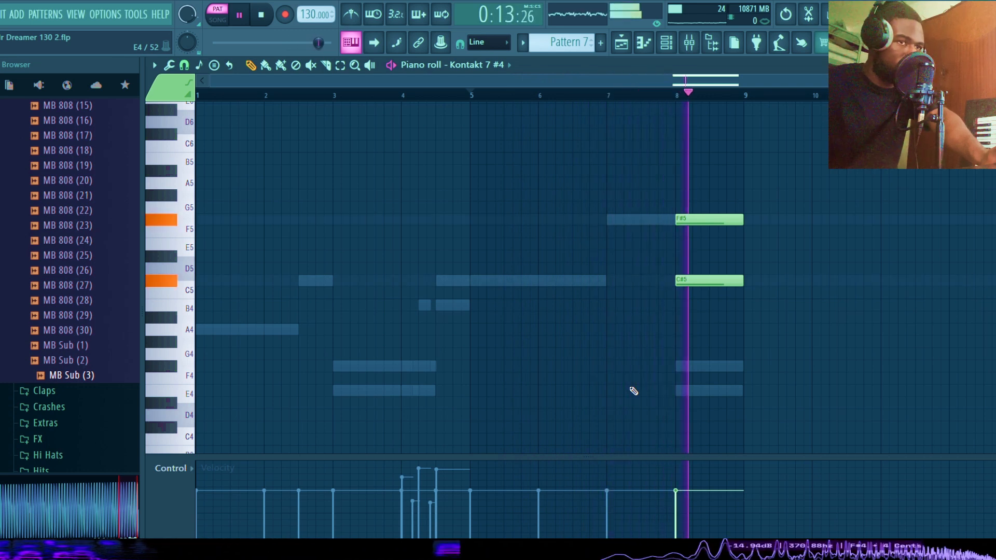
{"action": "key", "text": "space"}
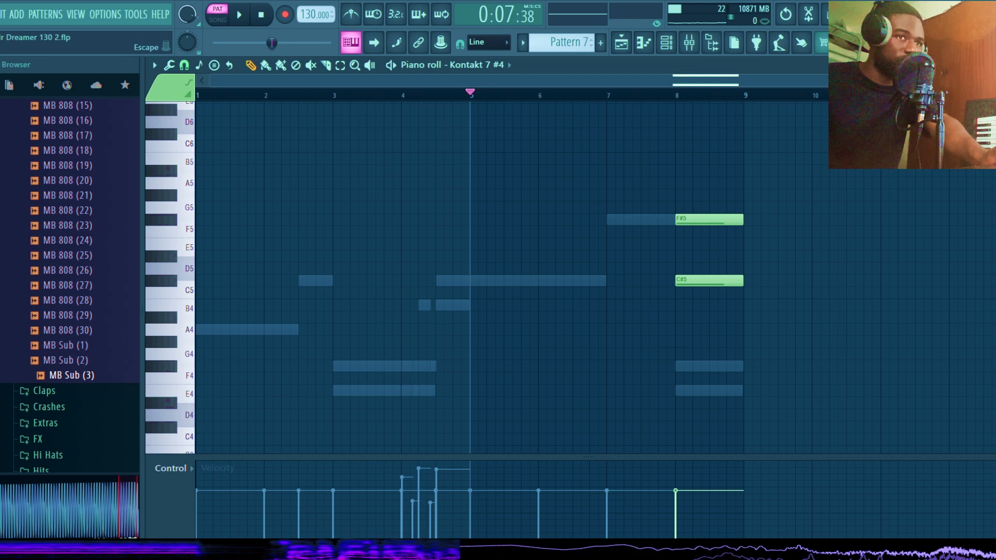
Close the piano roll and listen to the soloed Lasik_Creeping_150bpm_F#min clips on Track 9 in the playlist
{"action": "left_click", "coordinate": [985, 65]}
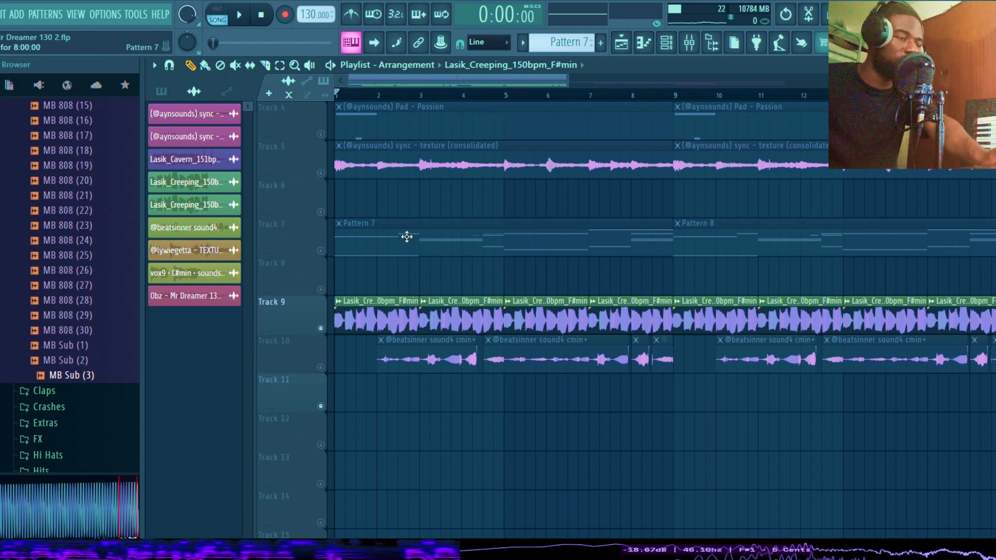
{"action": "key", "text": "space"}
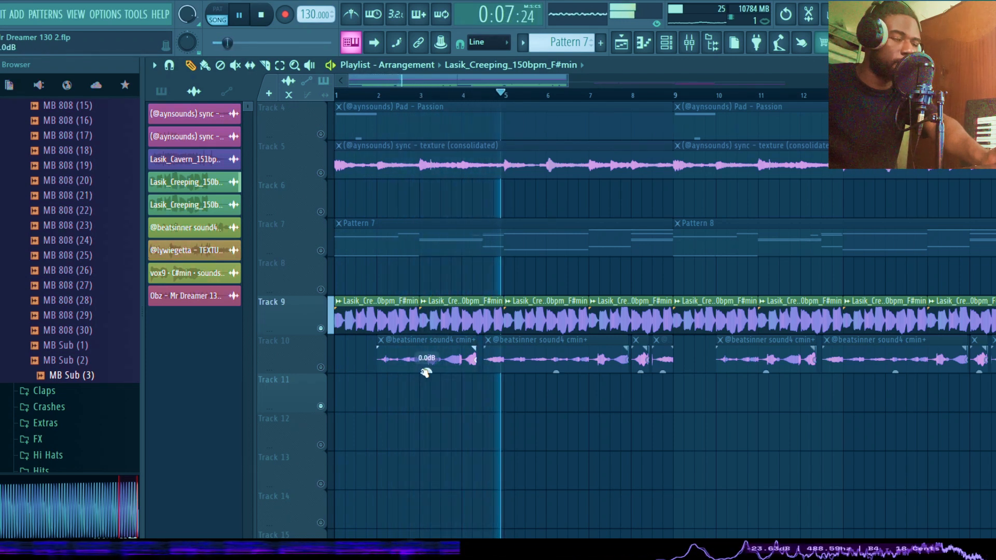
{"action": "key", "text": "space"}
Open the mixer at Insert 12 and inspect its Thermal and PanCake2-64bit effects
{"action": "left_click", "coordinate": [689, 43]}
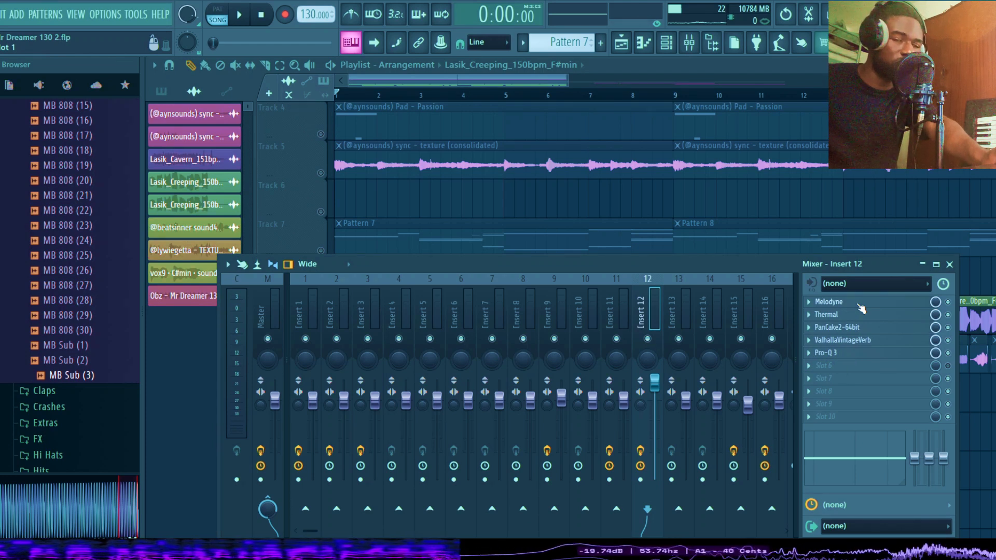
{"action": "left_click", "coordinate": [857, 315]}
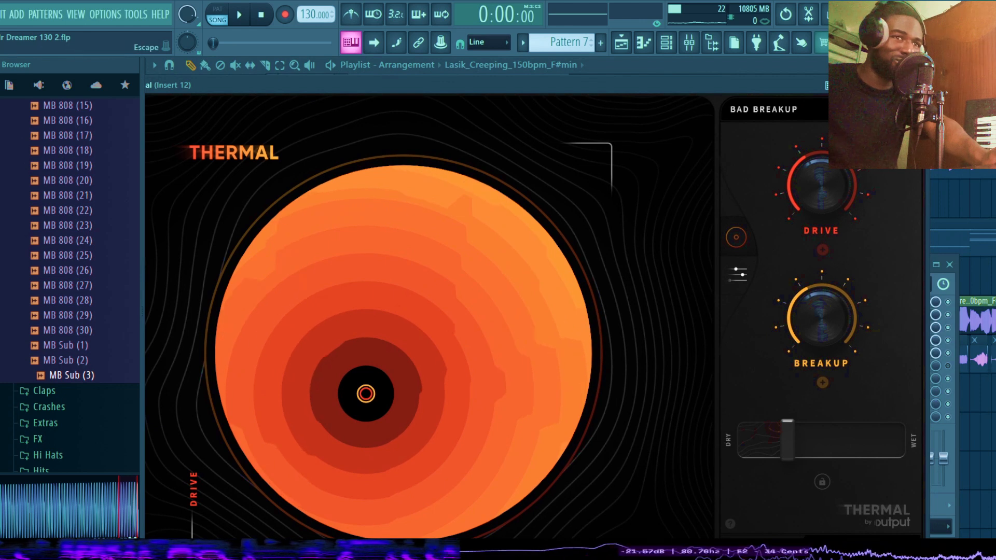
{"action": "left_click", "coordinate": [919, 85]}
{"action": "left_click", "coordinate": [851, 327]}
{"action": "left_click_drag", "start_coordinate": [323, 211], "coordinate": [409, 179]}
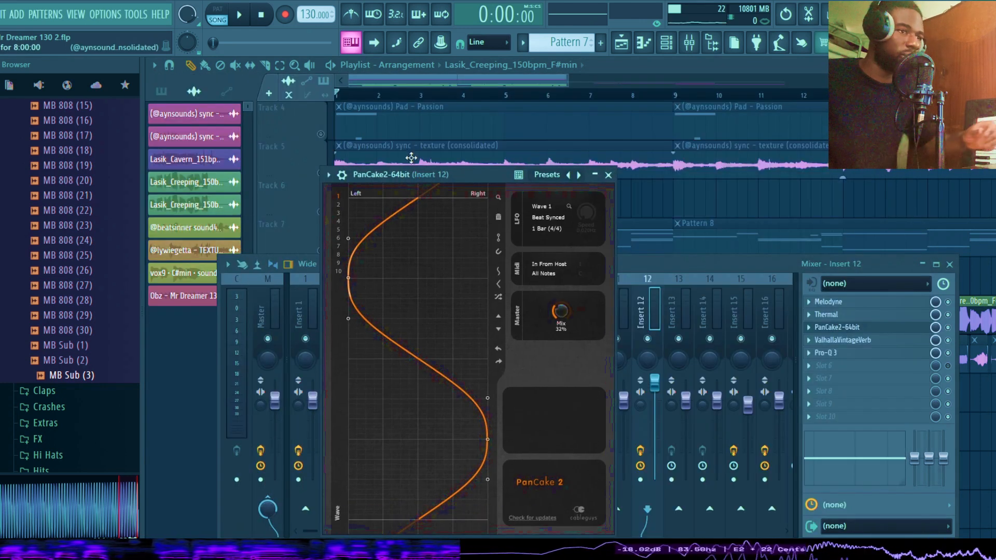
Inspect the ValhallaVintageVerb and Pro-Q 3 effects on Insert 12
{"action": "left_click", "coordinate": [843, 340]}
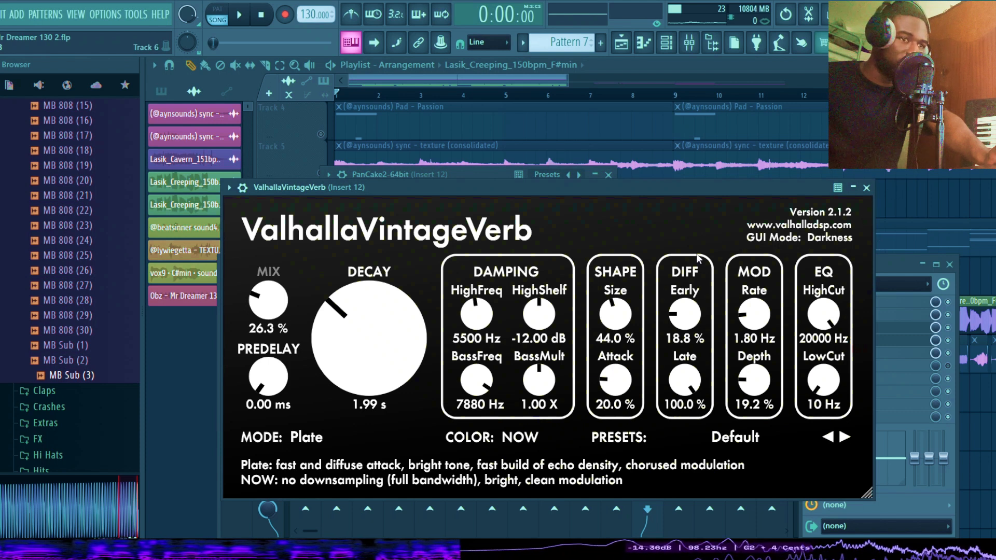
{"action": "left_click_drag", "start_coordinate": [528, 186], "coordinate": [539, 138]}
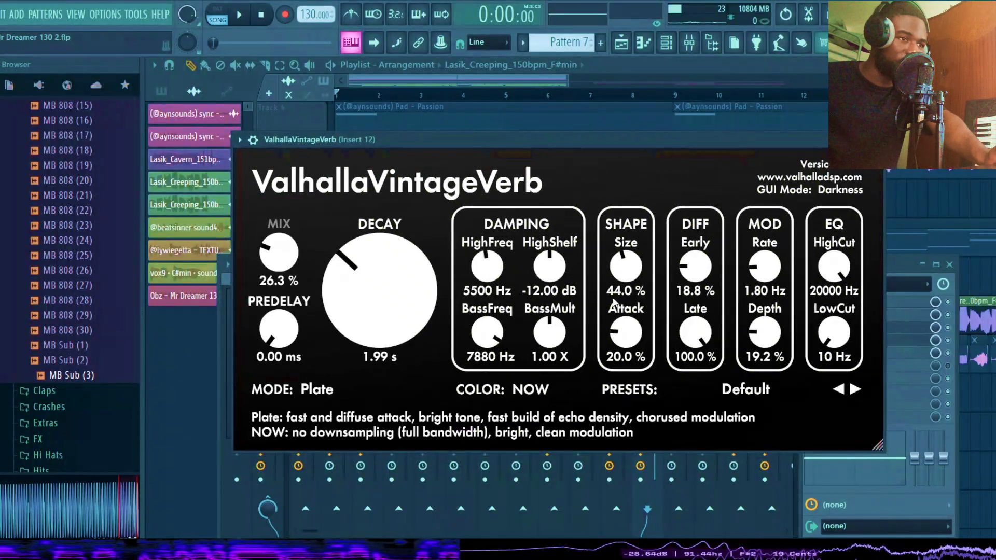
{"action": "left_click", "coordinate": [862, 353]}
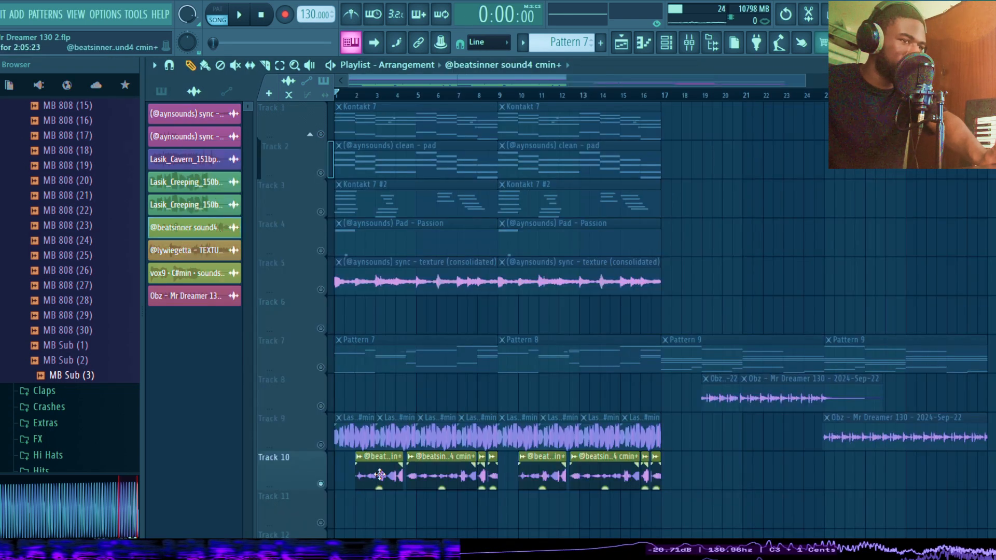
{"action": "scroll", "coordinate": [380, 475], "scroll_direction": "up", "scroll_amount": 3}
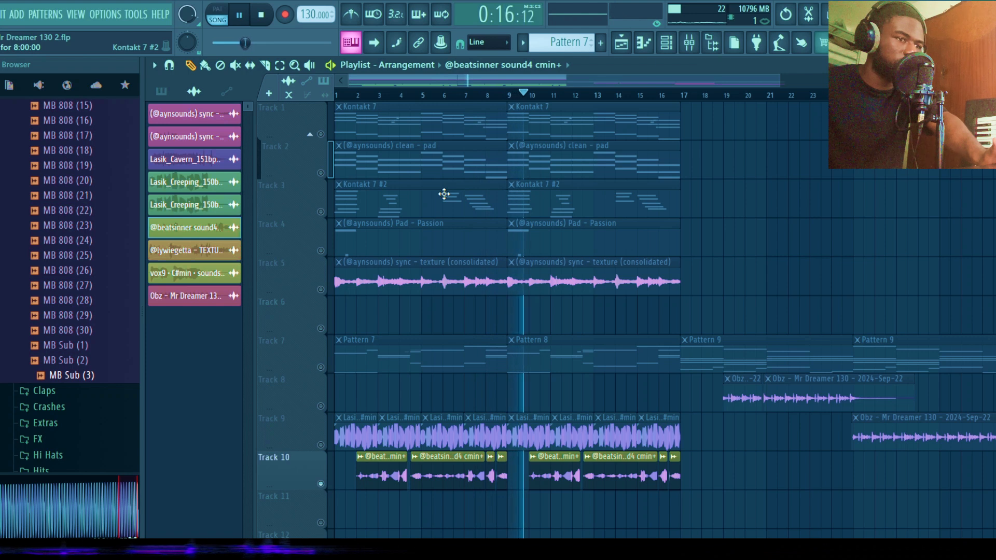
{"action": "key", "text": "space"}
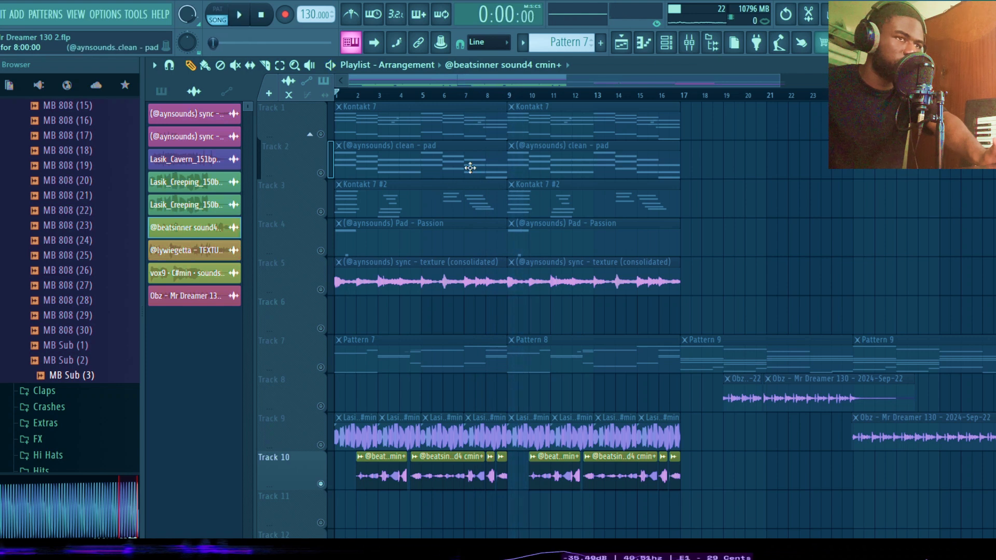
{"action": "left_click", "coordinate": [689, 47]}
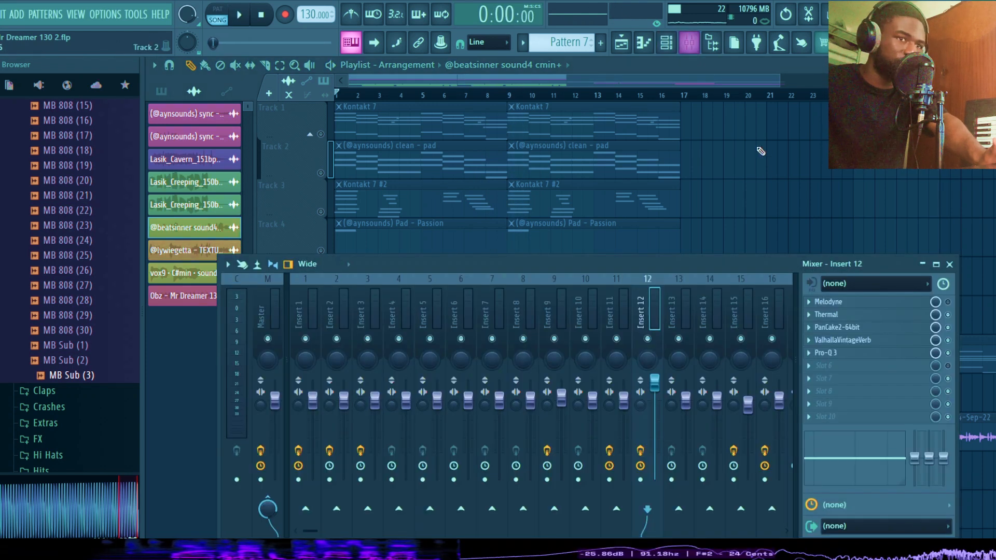
{"action": "left_click", "coordinate": [737, 309]}
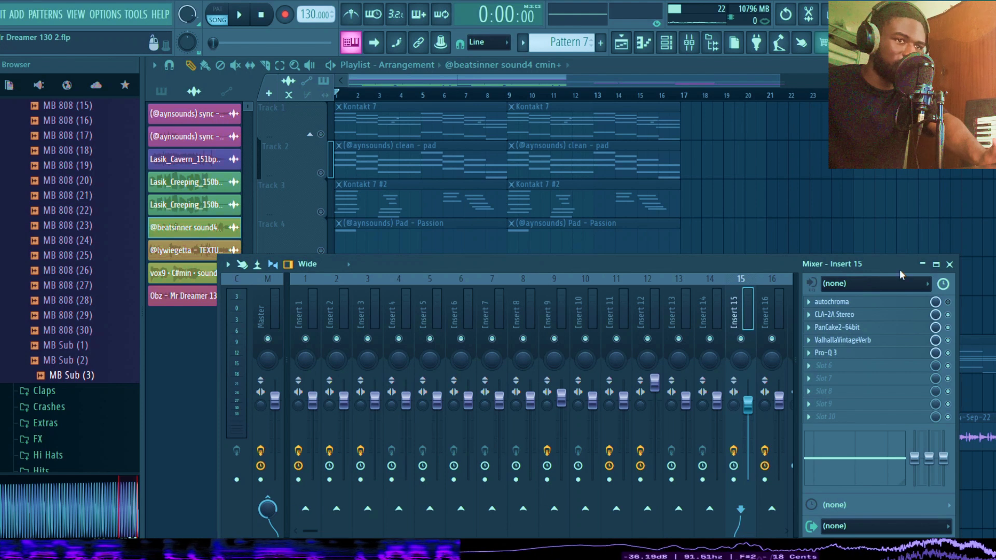
Inspect the CLA-2A Stereo, PanCake2-64bit, ValhallaVintageVerb and Pro-Q 3 effects on Insert 15
{"action": "left_click", "coordinate": [830, 317]}
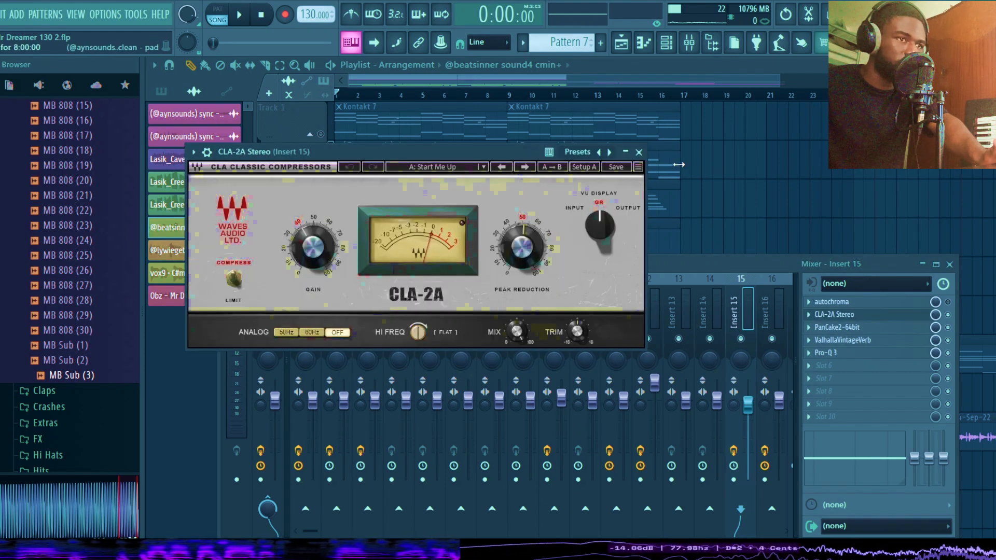
{"action": "left_click", "coordinate": [853, 328]}
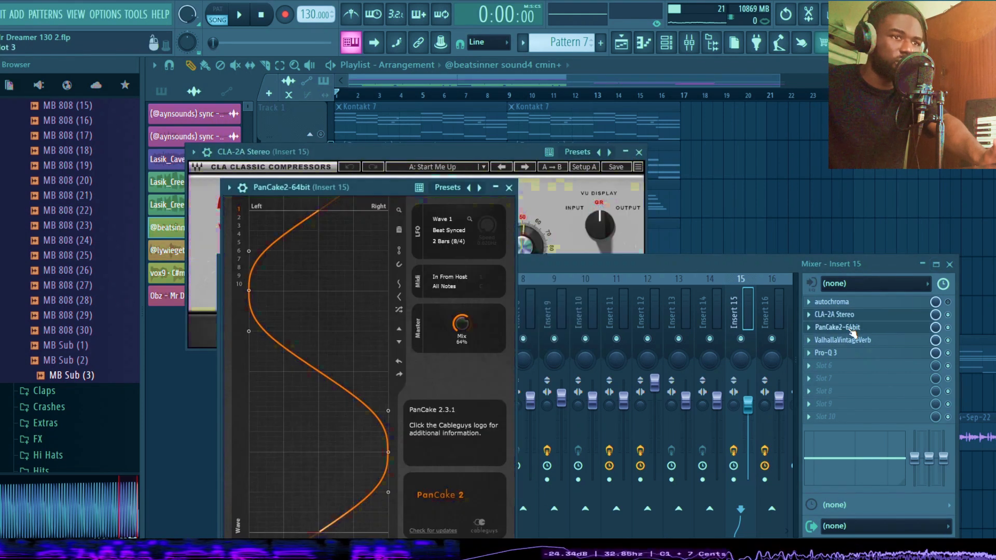
{"action": "left_click", "coordinate": [510, 188]}
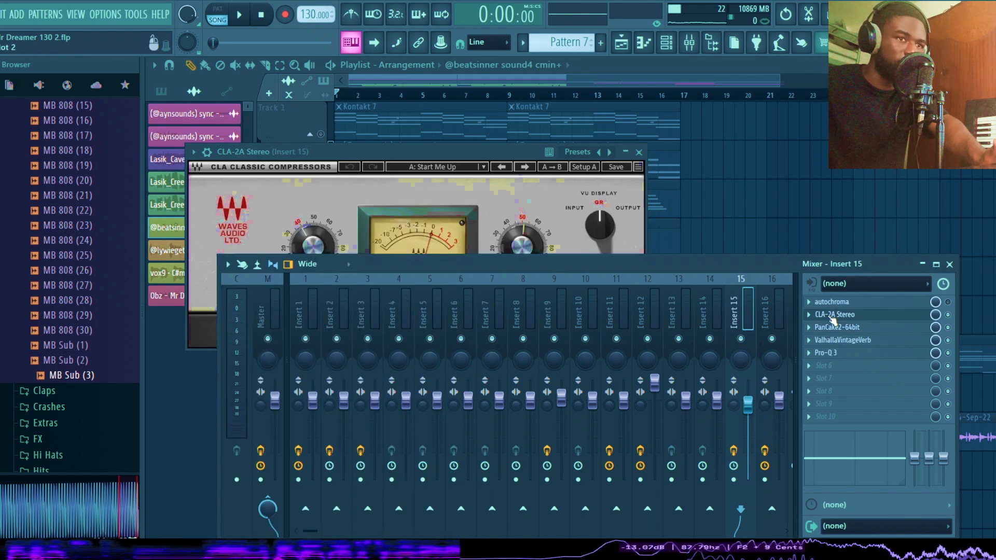
{"action": "left_click", "coordinate": [844, 340]}
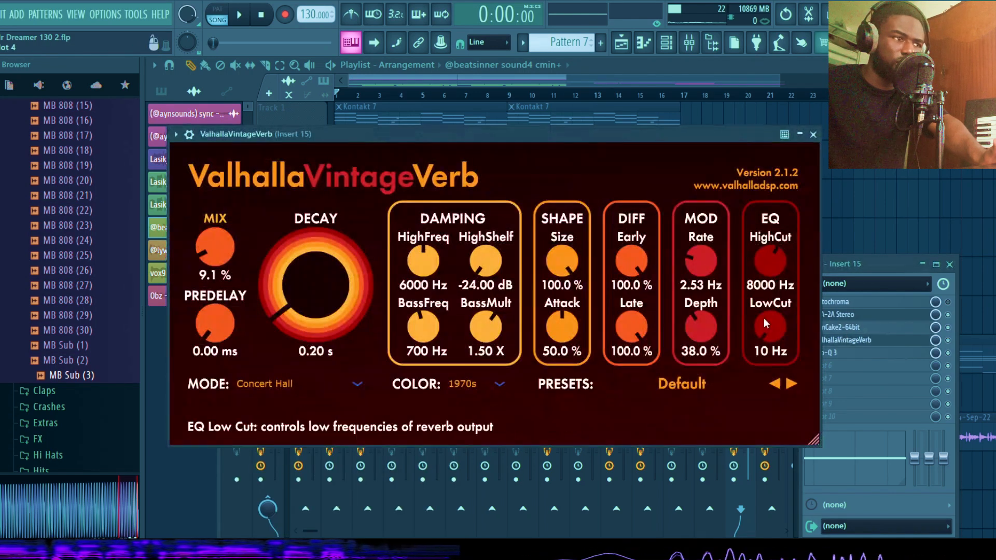
{"action": "left_click", "coordinate": [871, 358]}
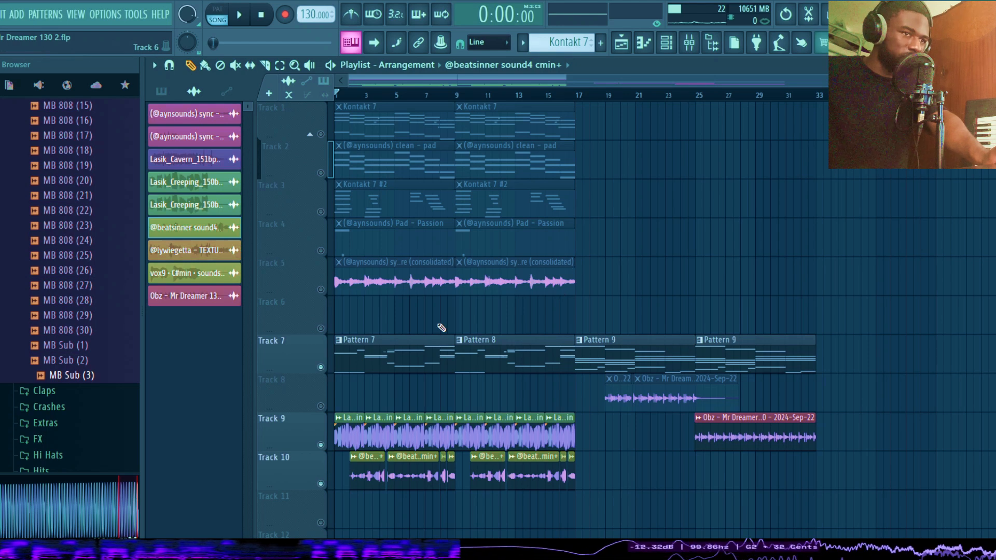
Listen to the soloed Tracks 7, 9 and 10 together from the beginning of the arrangement
{"action": "key", "text": "space"}
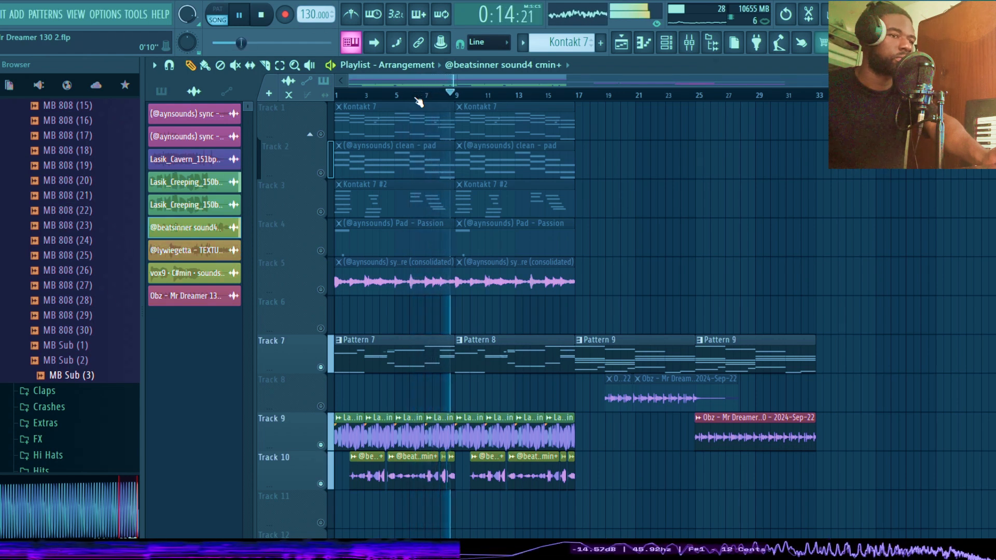
{"action": "key", "text": "space"}
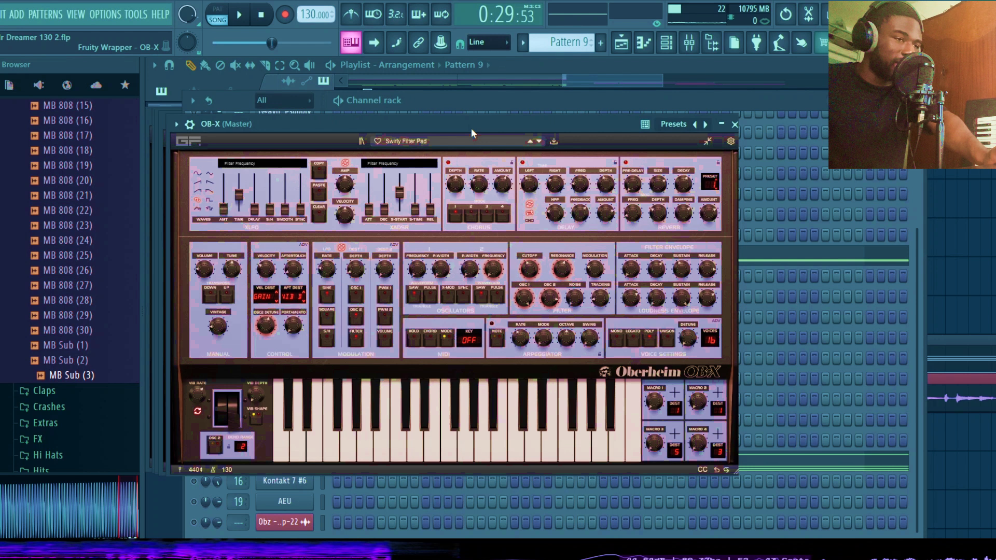
Inspect the OB-X Swirly Filter Pad preset and play back its Pattern 9 chords in the piano roll
{"action": "left_click_drag", "start_coordinate": [472, 128], "coordinate": [496, 147]}
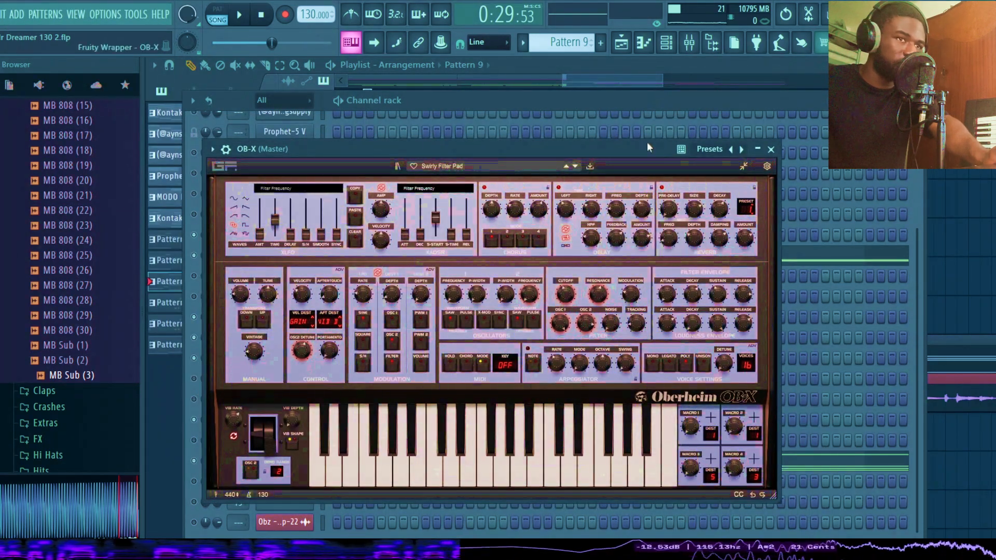
{"action": "key", "text": "Escape"}
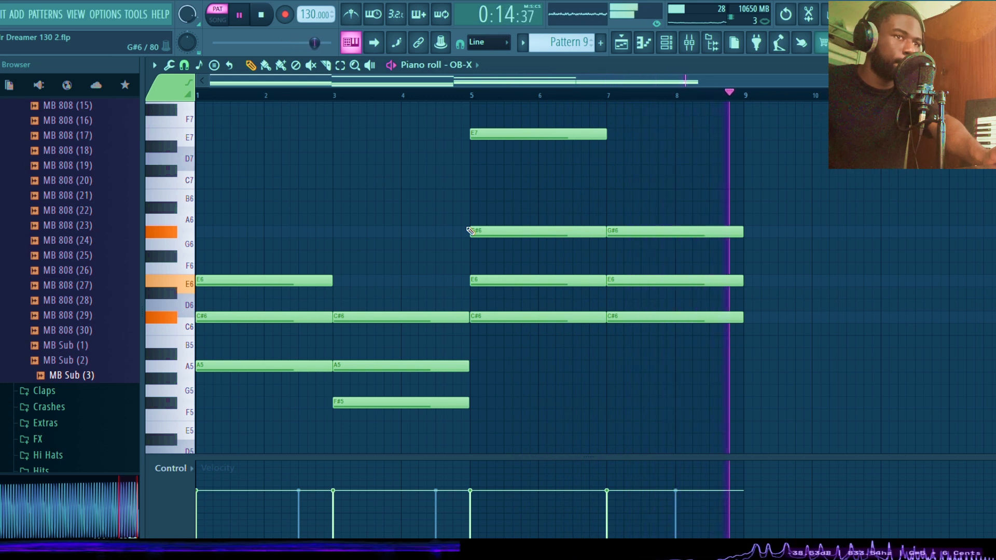
{"action": "key", "text": "space"}
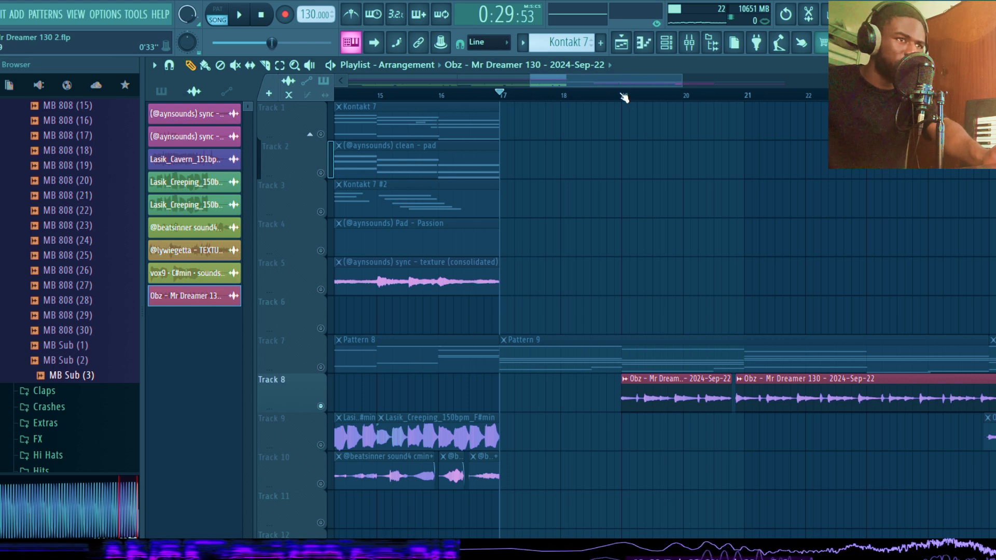
Listen to the soloed Obz - Mr Dreamer 130 audio clips on Track 8 from bar 19
{"action": "left_click", "coordinate": [624, 98]}
{"action": "scroll", "coordinate": [561, 189], "scroll_direction": "down", "scroll_amount": 2}
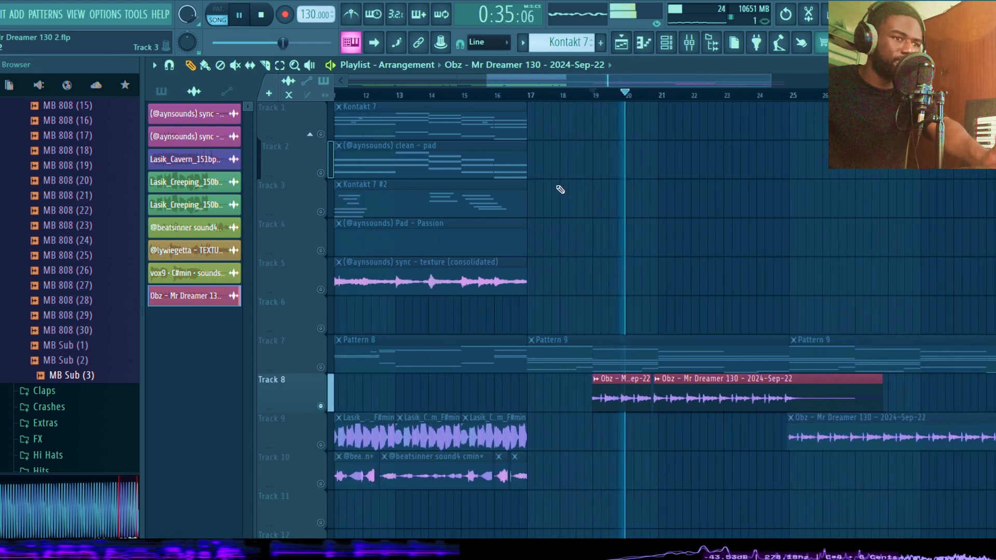
{"action": "scroll", "coordinate": [566, 192], "scroll_direction": "down", "scroll_amount": 2}
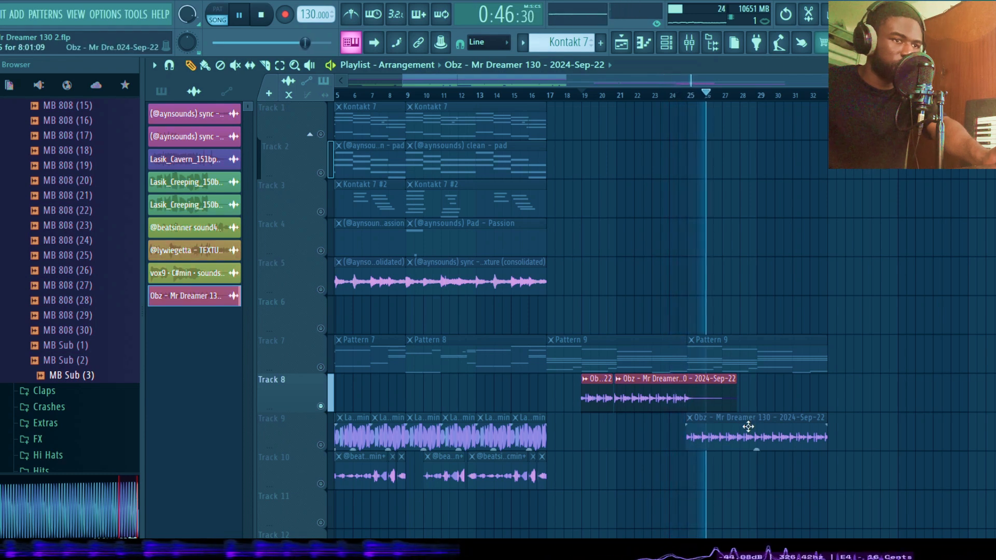
{"action": "key", "text": "space"}
Listen to Tracks 7 to 10 together through the second section, and return to the start with the whole arrangement in view
{"action": "scroll", "coordinate": [595, 380], "scroll_direction": "up", "scroll_amount": 6}
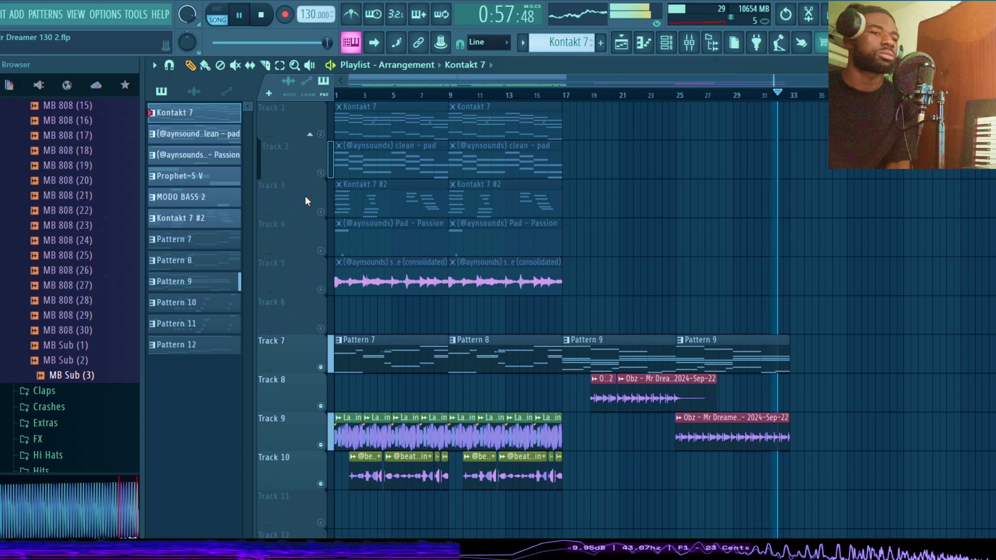
{"action": "key", "text": "space"}
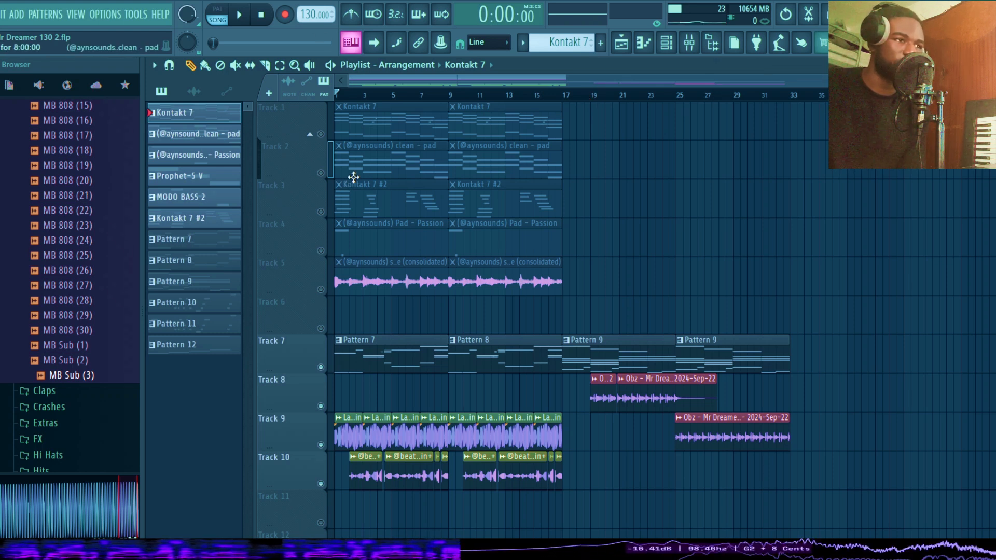
{"action": "left_click_drag", "start_coordinate": [982, 81], "coordinate": [993, 104]}
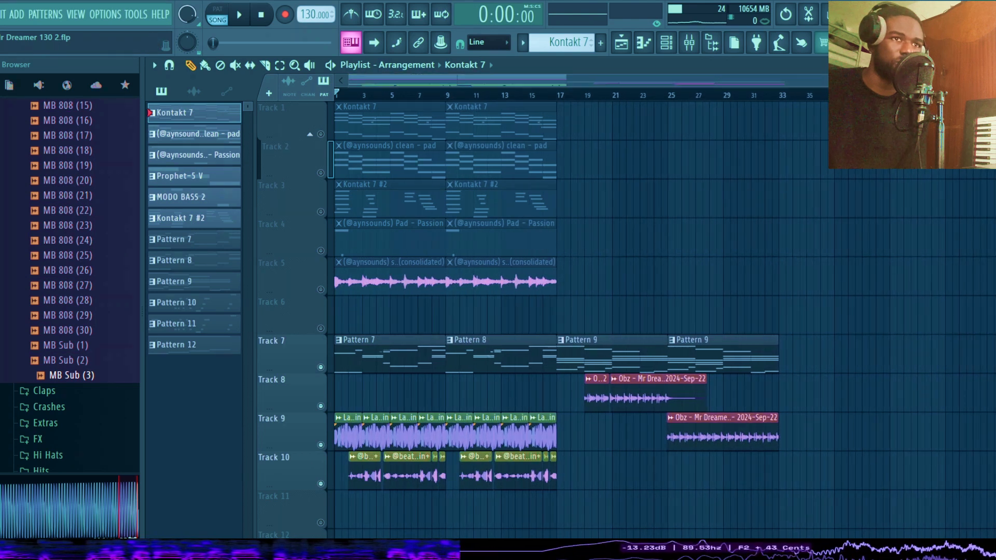